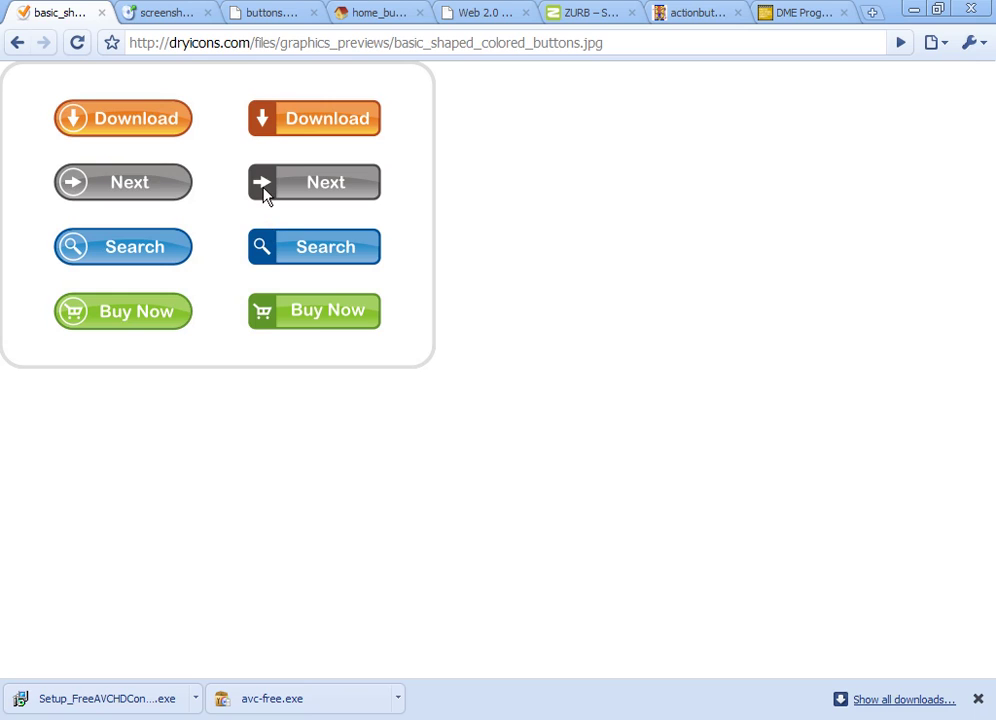
Step: Look through the sample button images from typhoonsoftware.com, button-maker.net and vista-buttons.com
{"action": "left_click", "coordinate": [175, 14]}
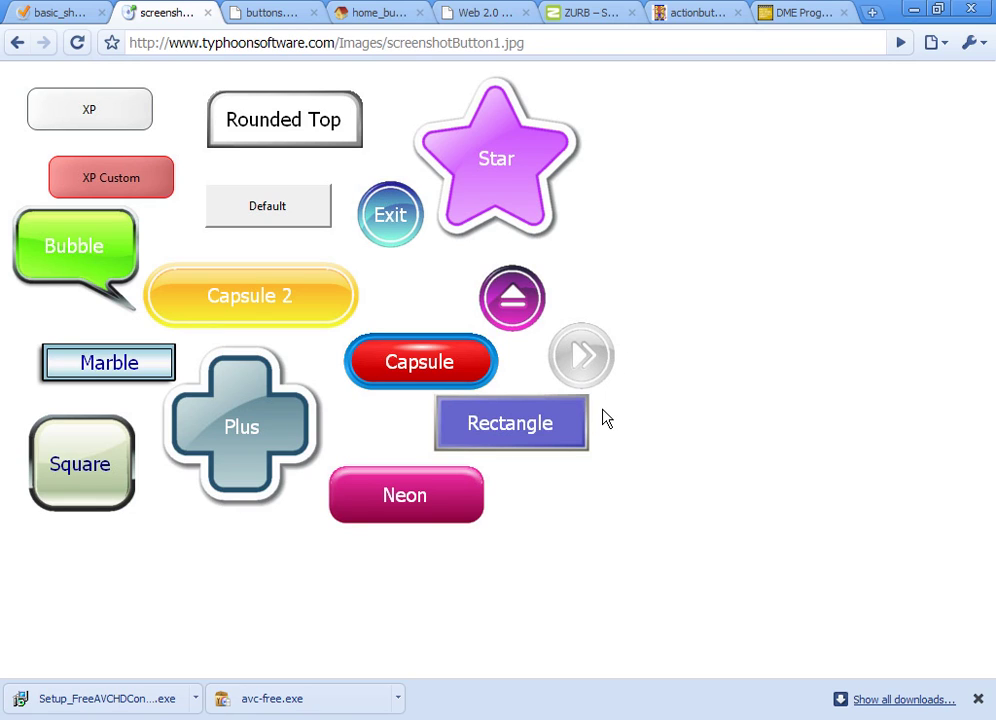
{"action": "left_click", "coordinate": [271, 14]}
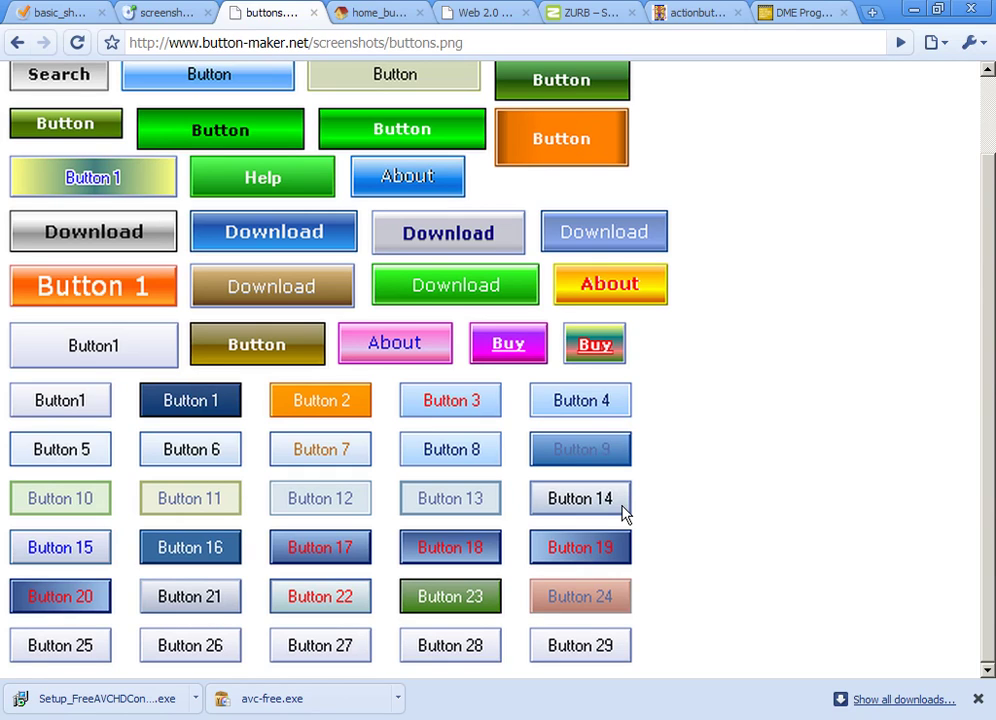
{"action": "left_click", "coordinate": [378, 22]}
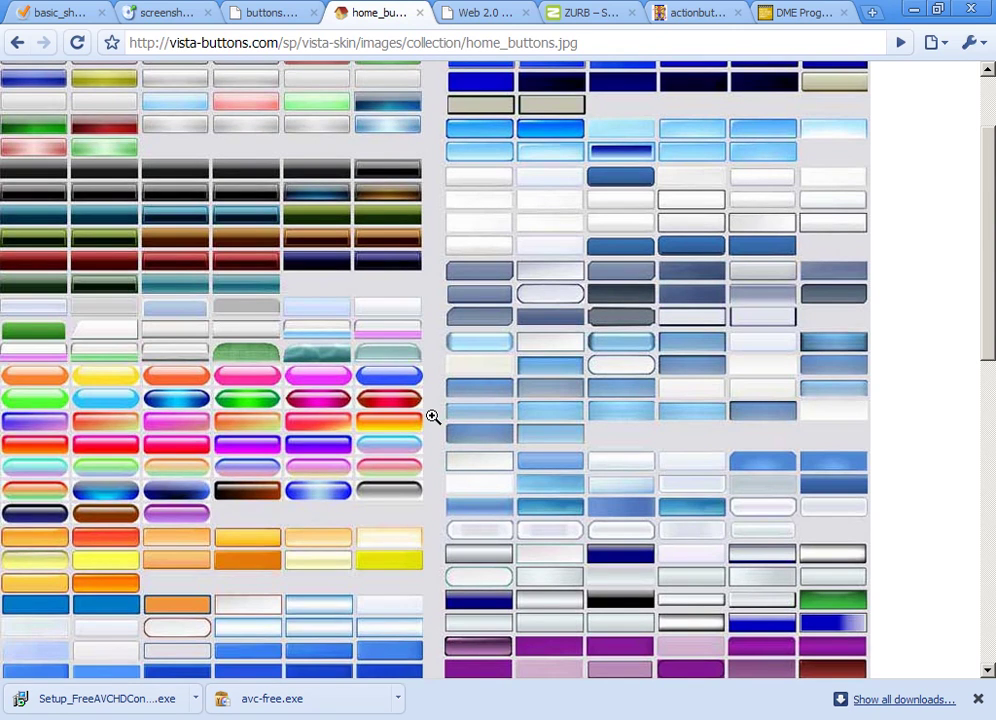
Step: Read the iris-design.info Photoshop tutorial on Web 2.0 style buttons down to the Entries RSS button variations
{"action": "left_click", "coordinate": [484, 16]}
{"action": "scroll", "coordinate": [492, 371], "scroll_direction": "up", "scroll_amount": 20}
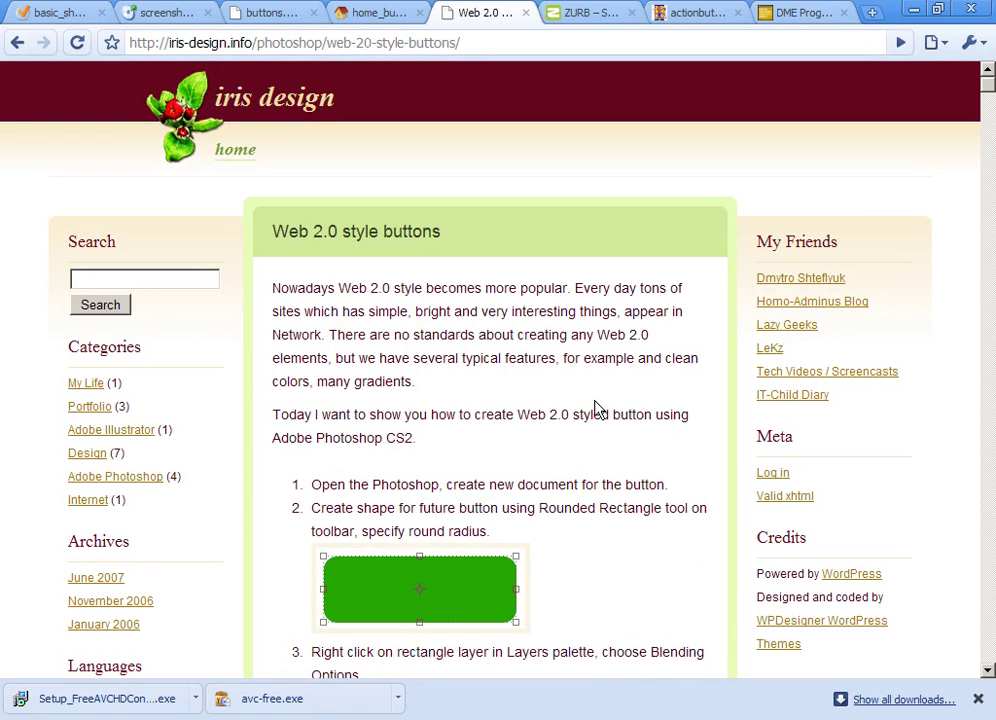
{"action": "scroll", "coordinate": [597, 409], "scroll_direction": "down", "scroll_amount": 3}
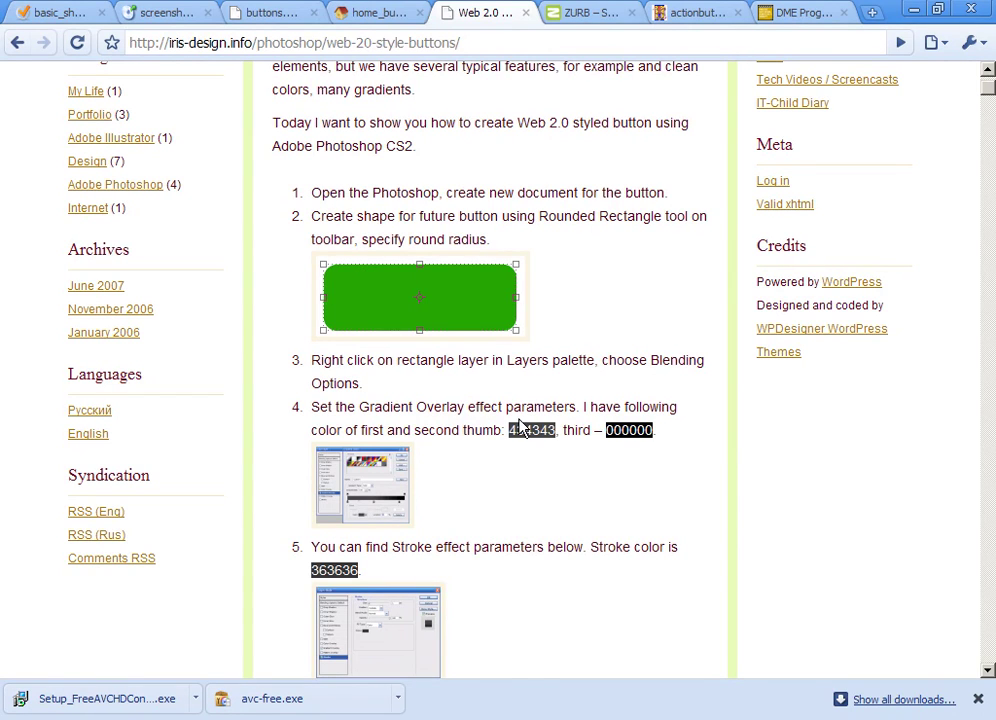
{"action": "scroll", "coordinate": [520, 427], "scroll_direction": "down", "scroll_amount": 7}
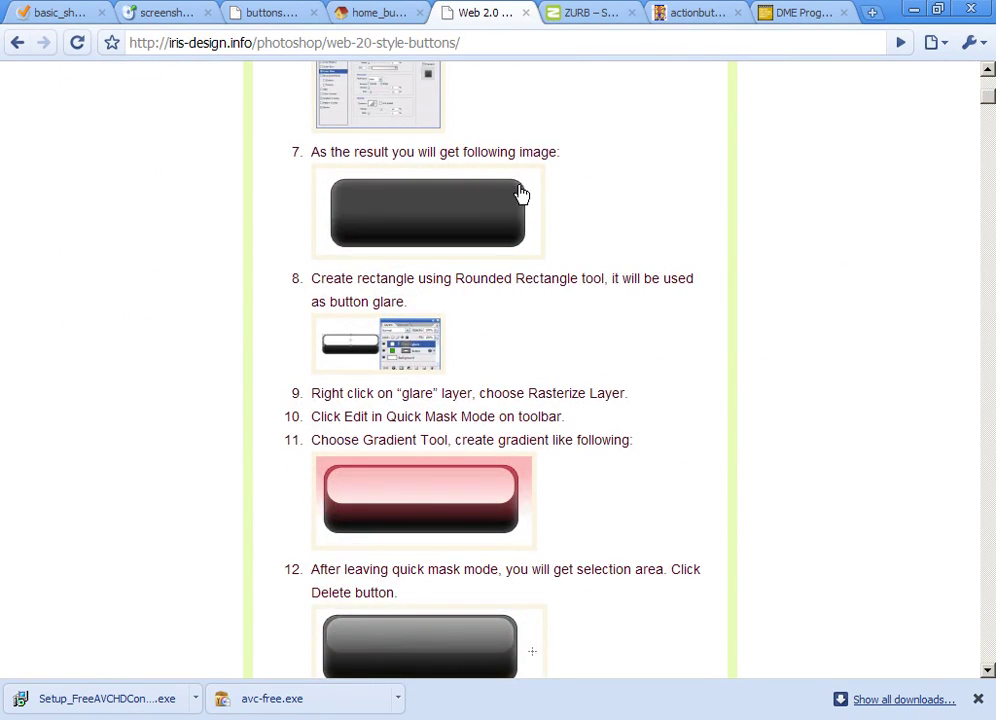
{"action": "scroll", "coordinate": [658, 455], "scroll_direction": "down", "scroll_amount": 3}
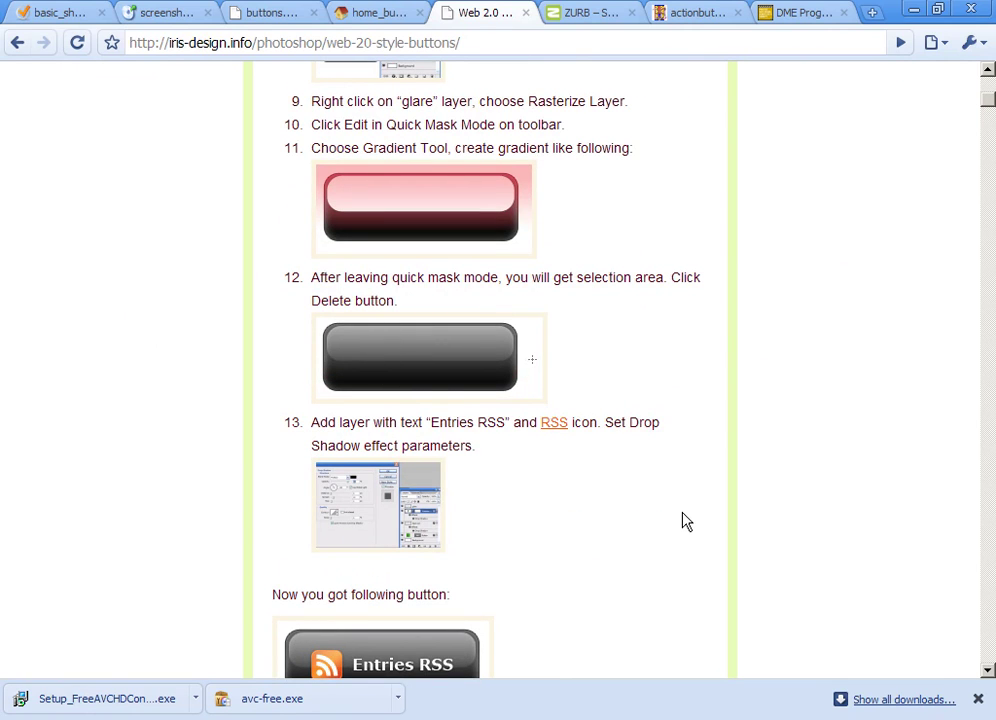
{"action": "scroll", "coordinate": [684, 522], "scroll_direction": "down", "scroll_amount": 4}
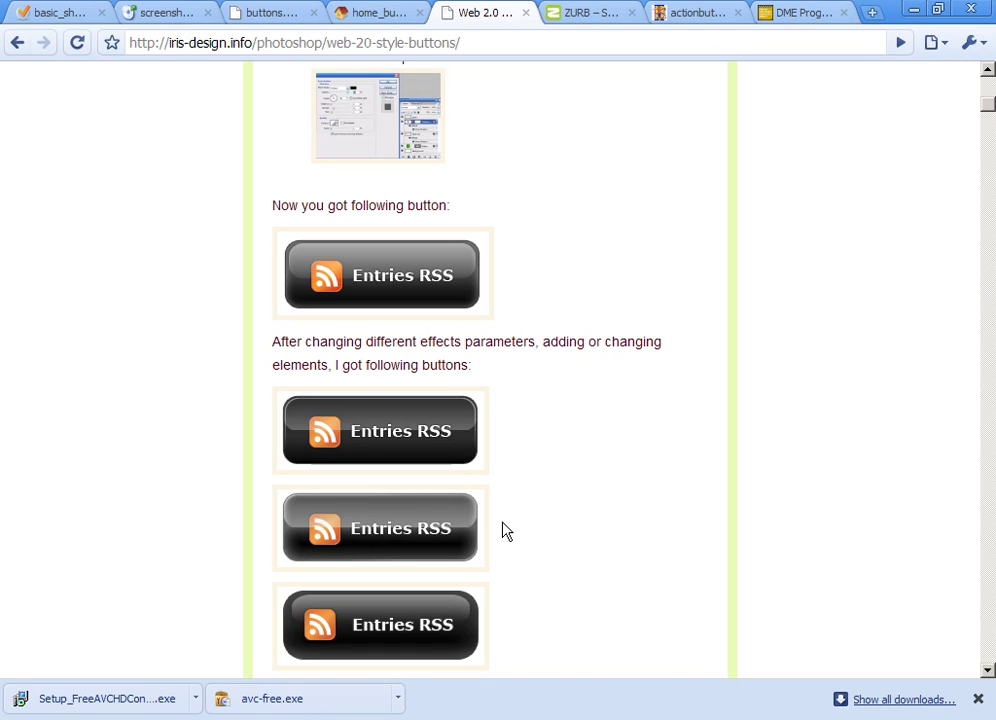
Step: Compare the ZURB CSS3 buttons with the Web 2.0 style ones and view the animationplayhouse.com action buttons
{"action": "left_click", "coordinate": [589, 20]}
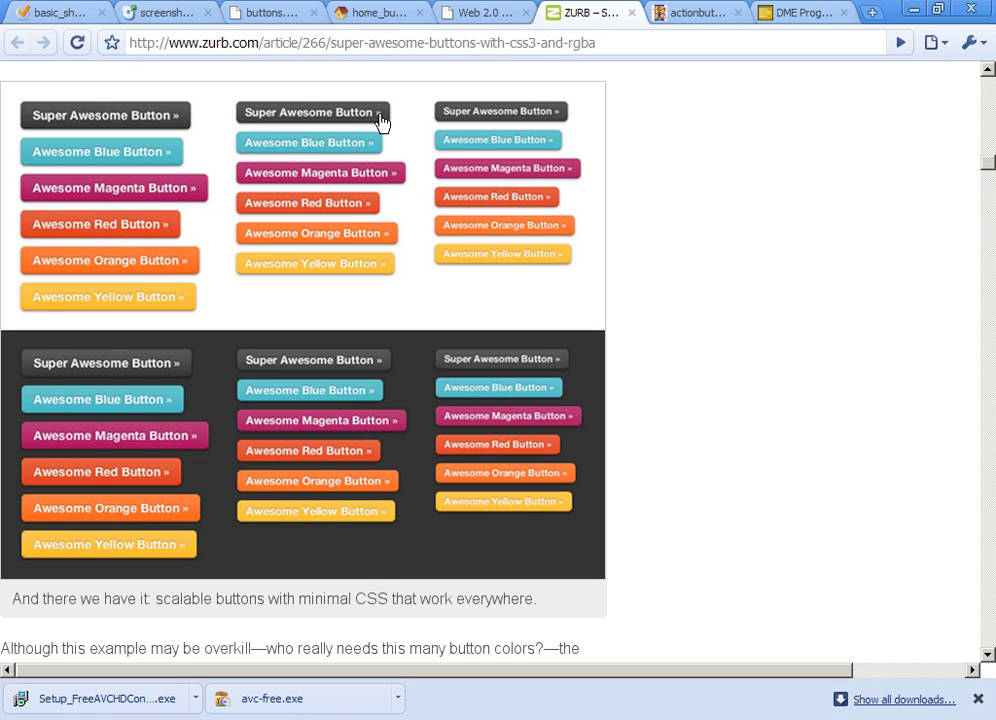
{"action": "left_click", "coordinate": [462, 16]}
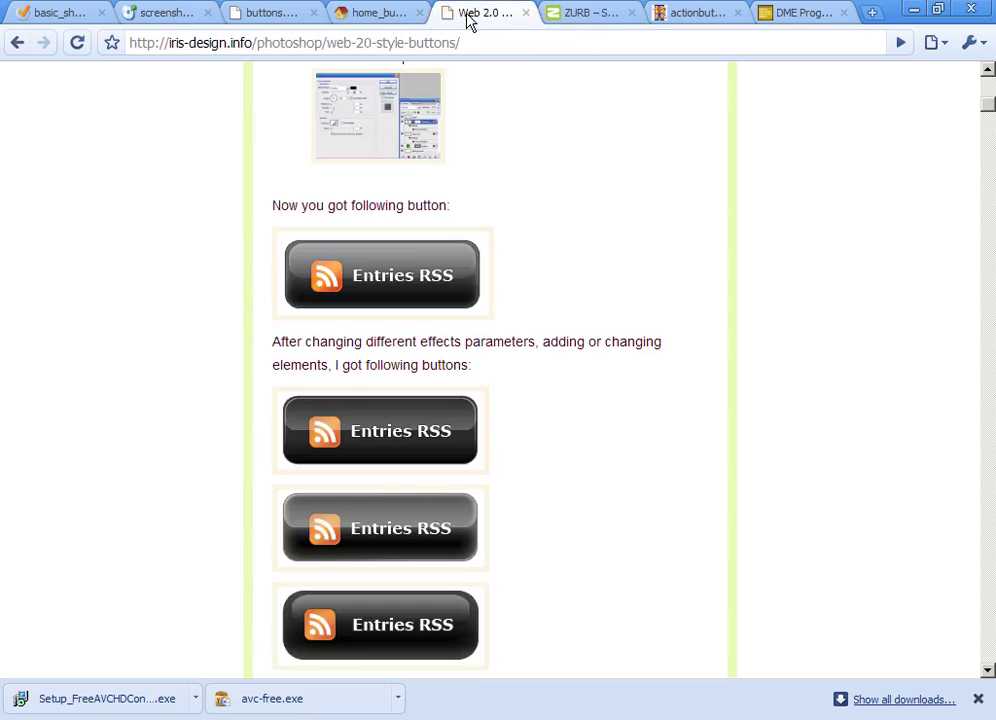
{"action": "left_click", "coordinate": [592, 14]}
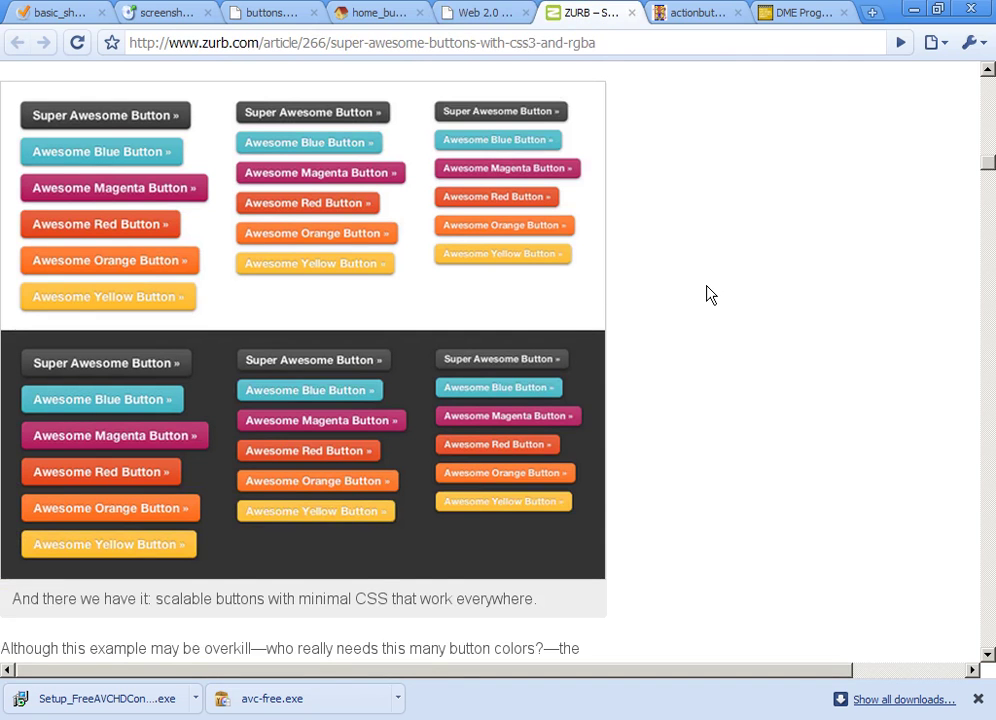
{"action": "left_click", "coordinate": [673, 16]}
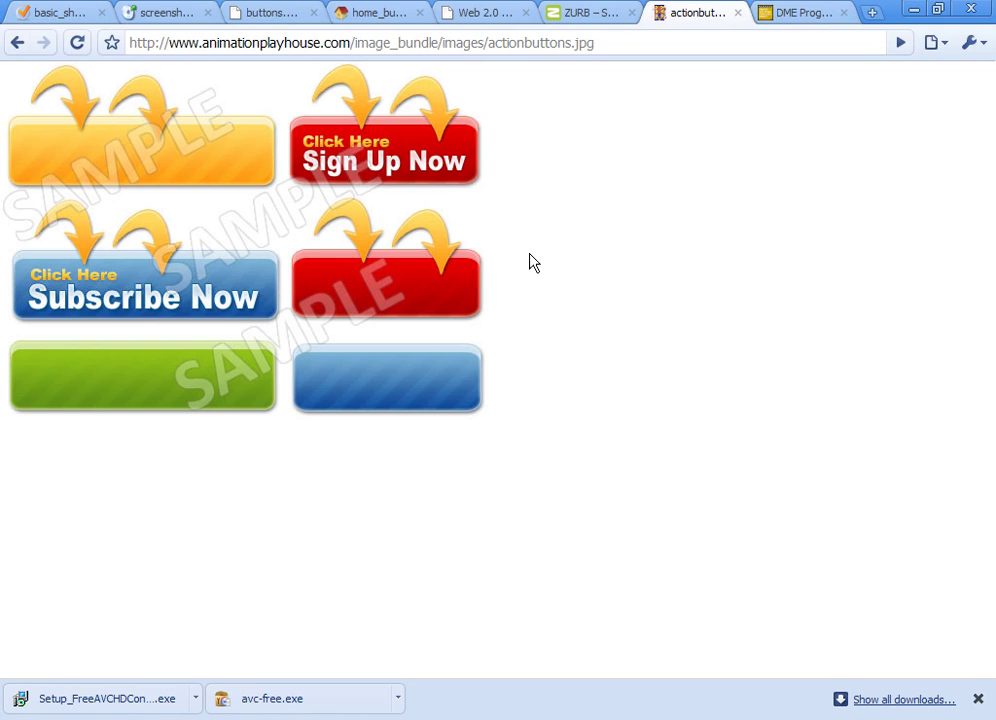
Step: Read the Flash Button Types lecture on button styles, State Visualization and the Up, Over, Down and Hit states
{"action": "left_click", "coordinate": [803, 14]}
{"action": "scroll", "coordinate": [716, 300], "scroll_direction": "up", "scroll_amount": 15}
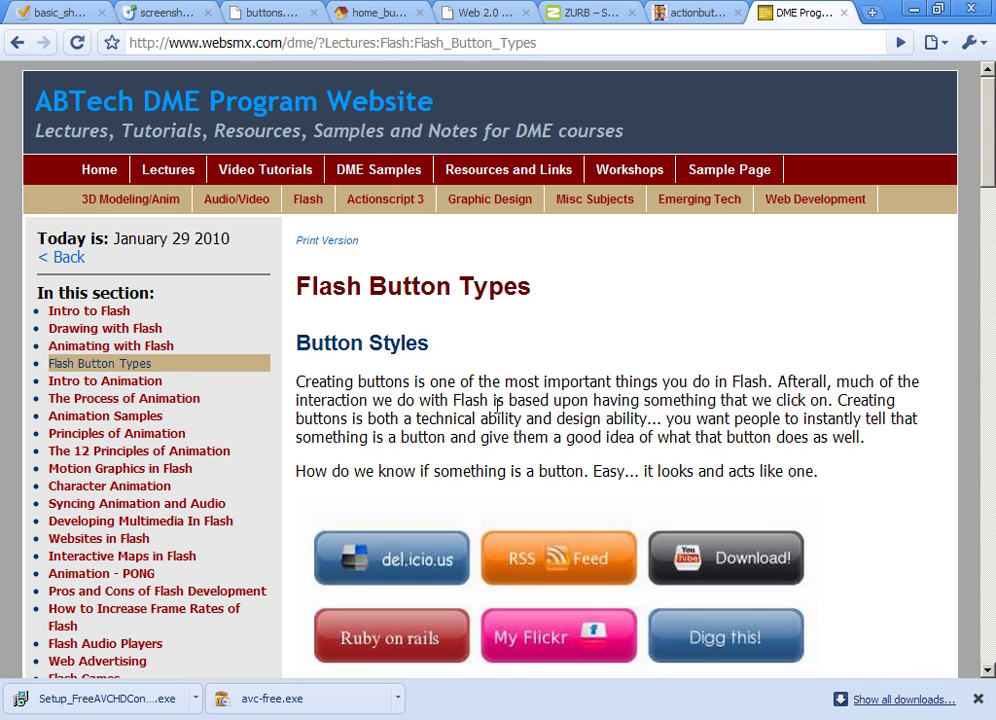
{"action": "scroll", "coordinate": [505, 410], "scroll_direction": "down", "scroll_amount": 5}
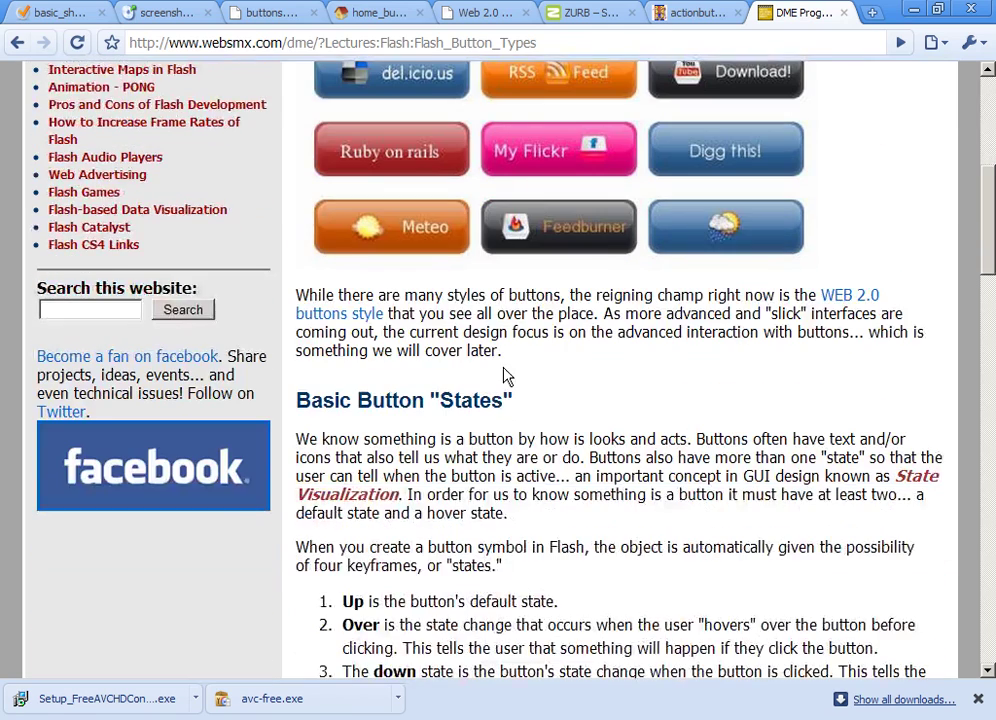
{"action": "scroll", "coordinate": [505, 376], "scroll_direction": "down", "scroll_amount": 3}
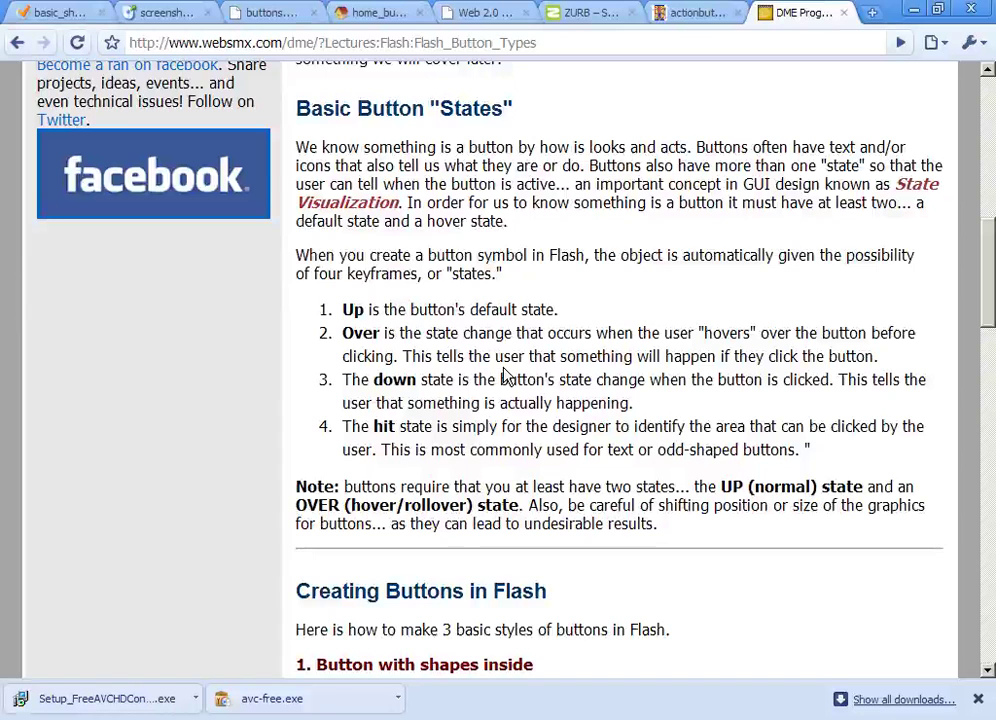
{"action": "left_click_drag", "start_coordinate": [361, 428], "coordinate": [491, 459]}
{"action": "left_click", "coordinate": [586, 448]}
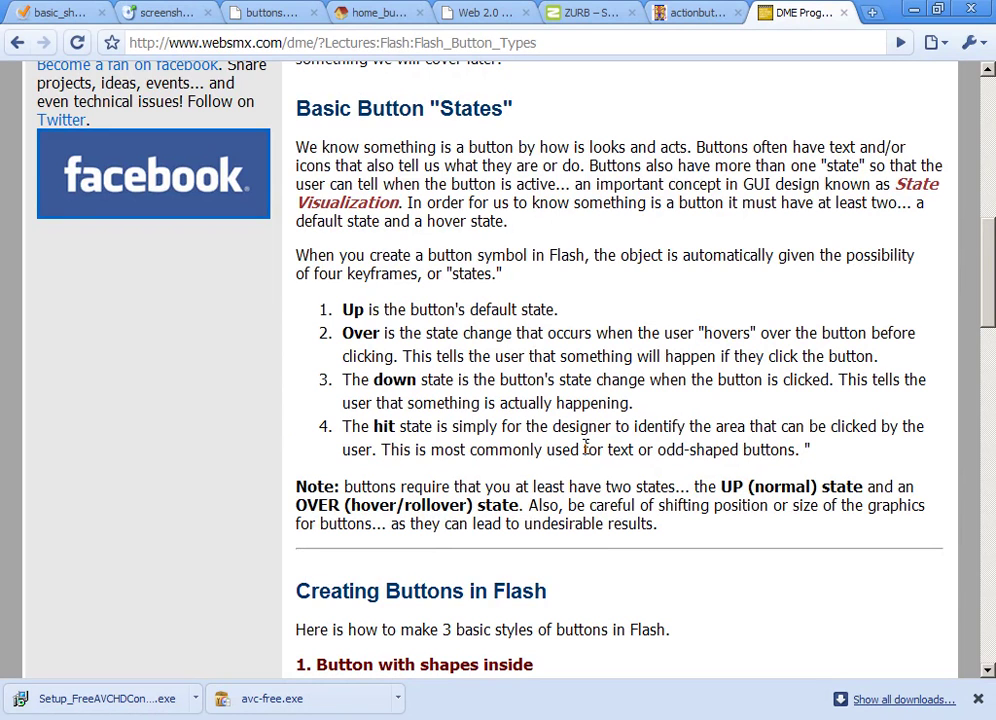
{"action": "scroll", "coordinate": [429, 352], "scroll_direction": "up", "scroll_amount": 1}
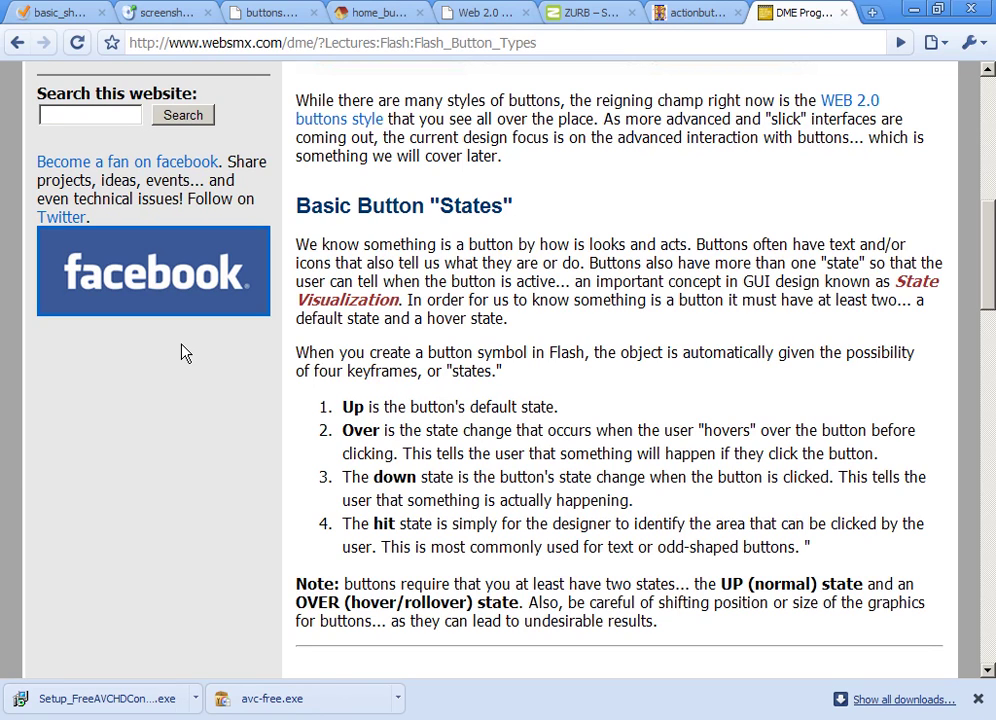
{"action": "left_click_drag", "start_coordinate": [897, 282], "coordinate": [916, 322]}
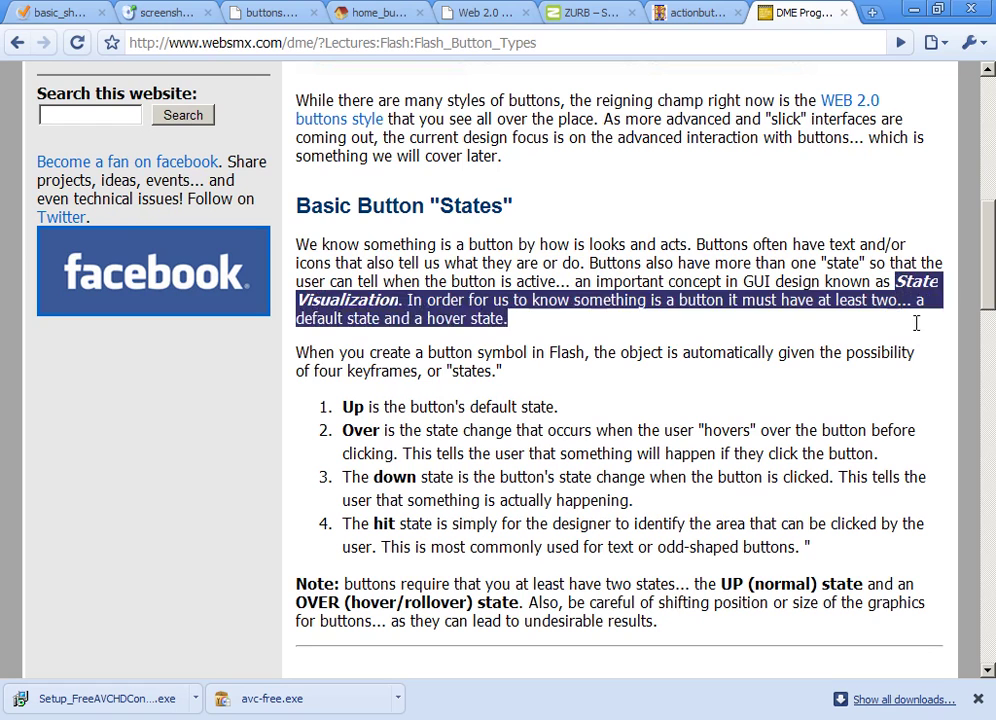
{"action": "left_click", "coordinate": [477, 281]}
{"action": "scroll", "coordinate": [516, 518], "scroll_direction": "down", "scroll_amount": 4}
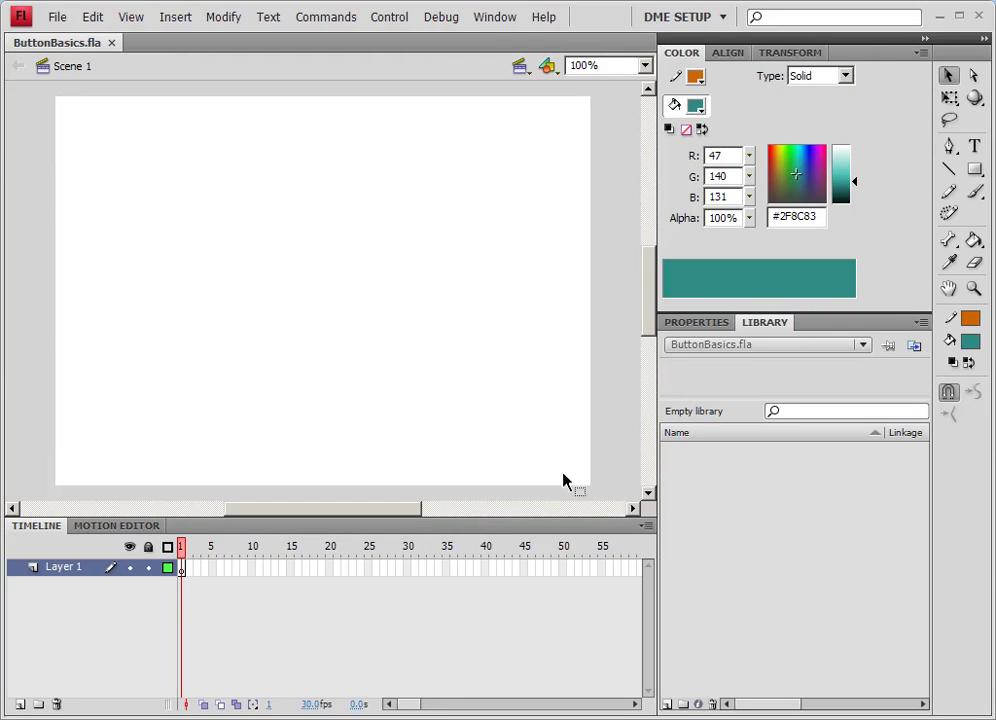
Step: Switch to Flash and draw a wide teal rectangle with an orange stroke in the upper left of the ButtonBasics.fla stage
{"action": "left_click", "coordinate": [976, 174]}
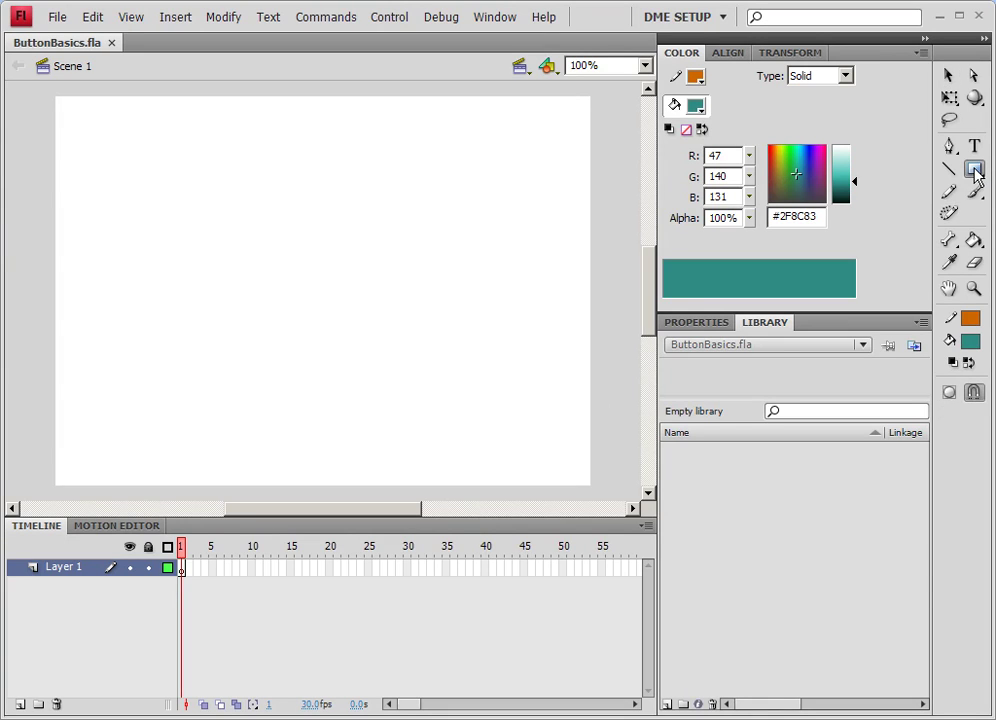
{"action": "left_click", "coordinate": [976, 174]}
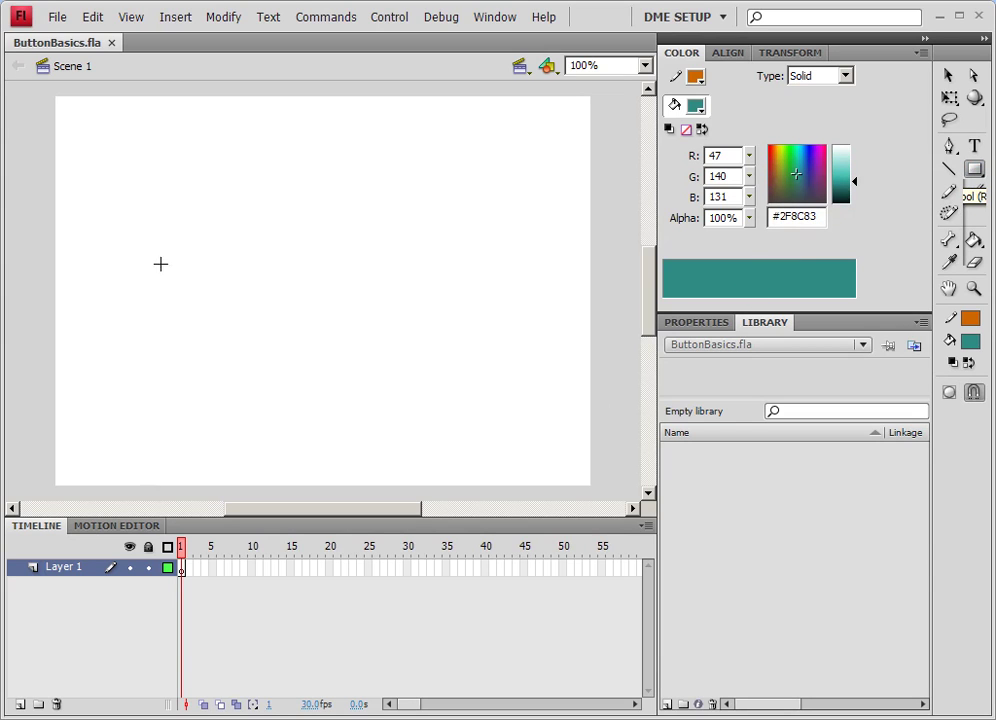
{"action": "left_click_drag", "start_coordinate": [165, 194], "coordinate": [318, 237]}
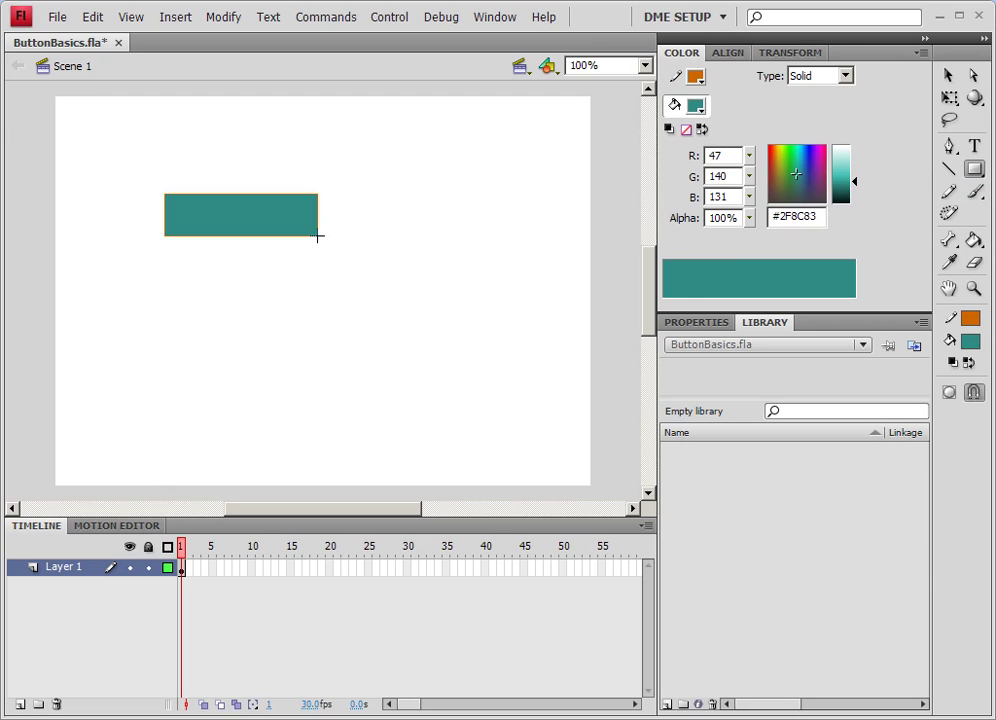
Step: Move the whole rectangle, fill and stroke together, slightly up and left, and darken its fill to #2D867C
{"action": "left_click", "coordinate": [948, 76]}
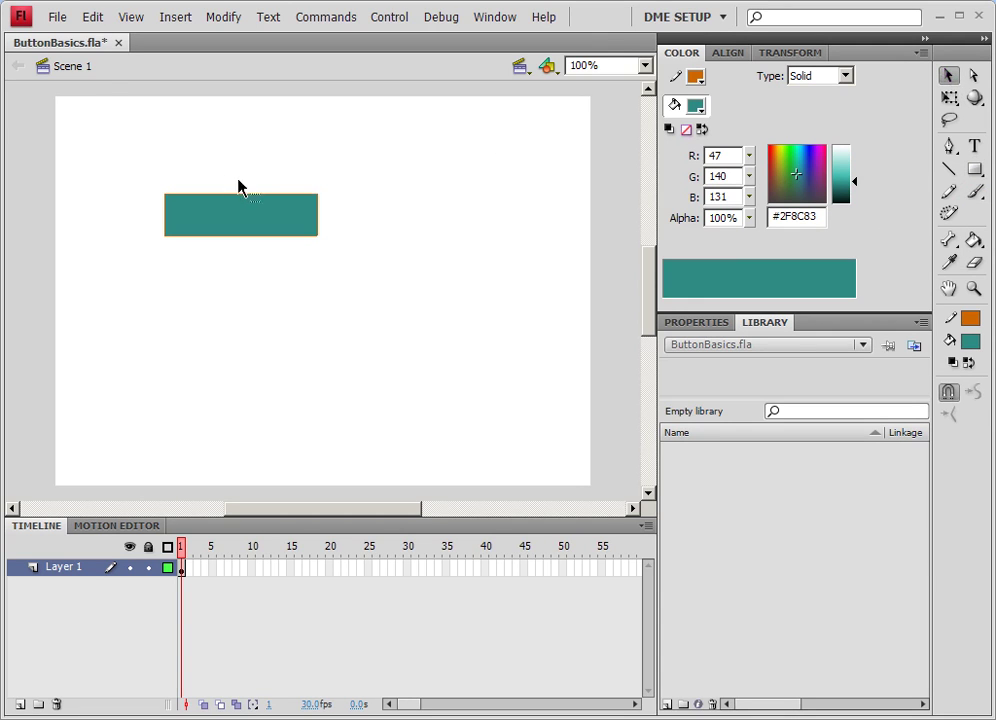
{"action": "left_click_drag", "start_coordinate": [131, 178], "coordinate": [360, 273]}
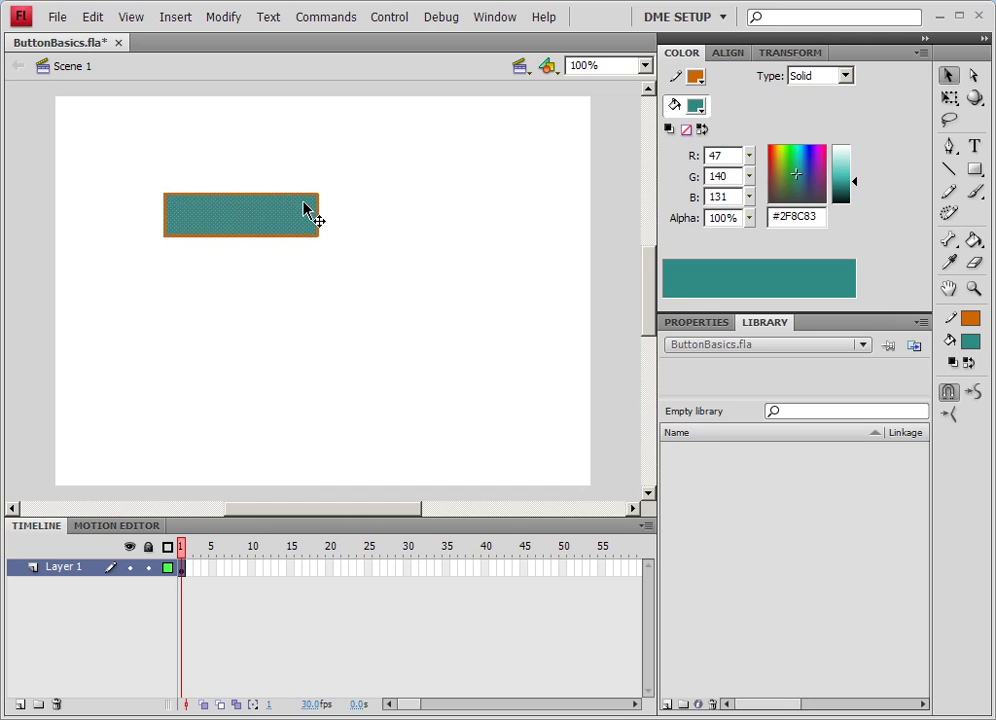
{"action": "left_click_drag", "start_coordinate": [298, 222], "coordinate": [261, 208]}
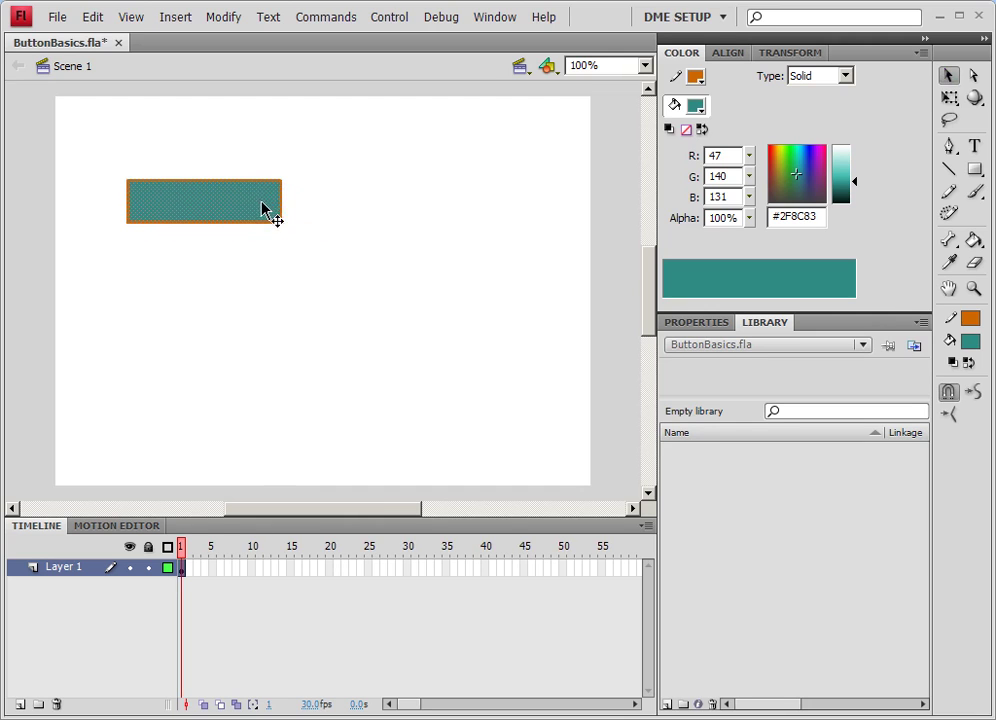
{"action": "left_click_drag", "start_coordinate": [855, 185], "coordinate": [855, 183]}
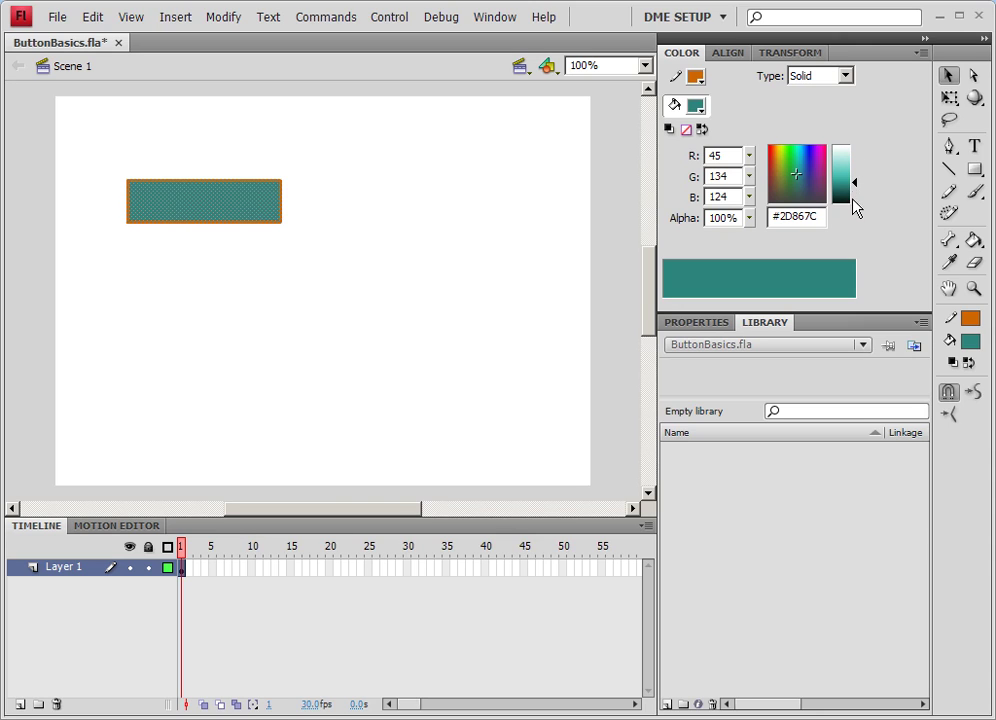
Step: Convert the rectangle to a symbol of type Button named "sample button" by adding it to the library
{"action": "right_click", "coordinate": [194, 203]}
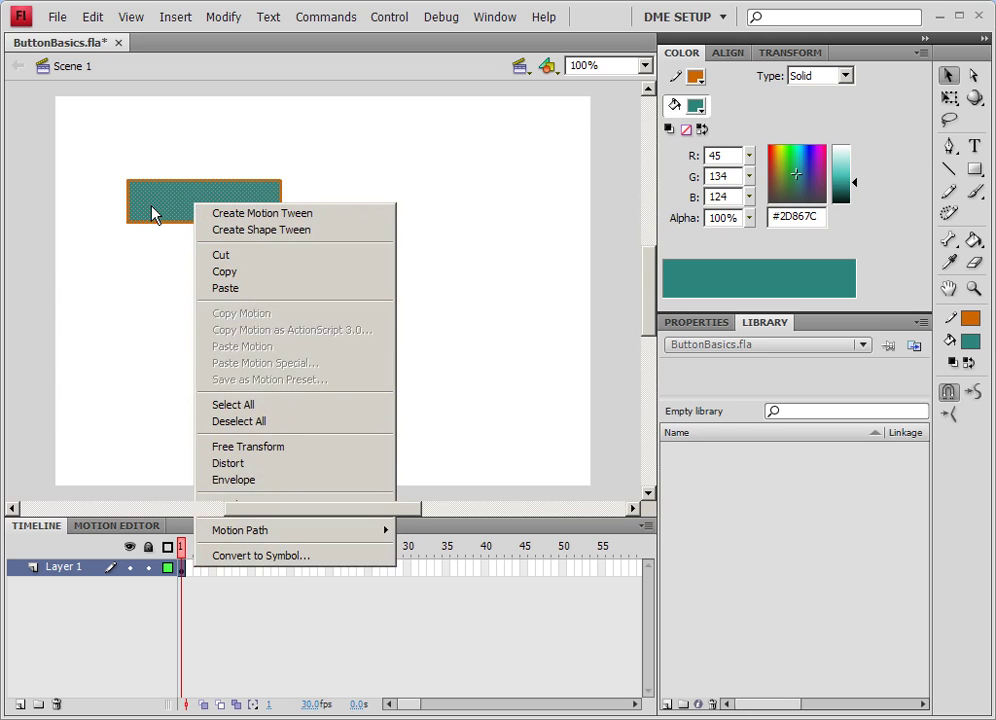
{"action": "left_click", "coordinate": [148, 212]}
{"action": "left_click_drag", "start_coordinate": [148, 212], "coordinate": [685, 492]}
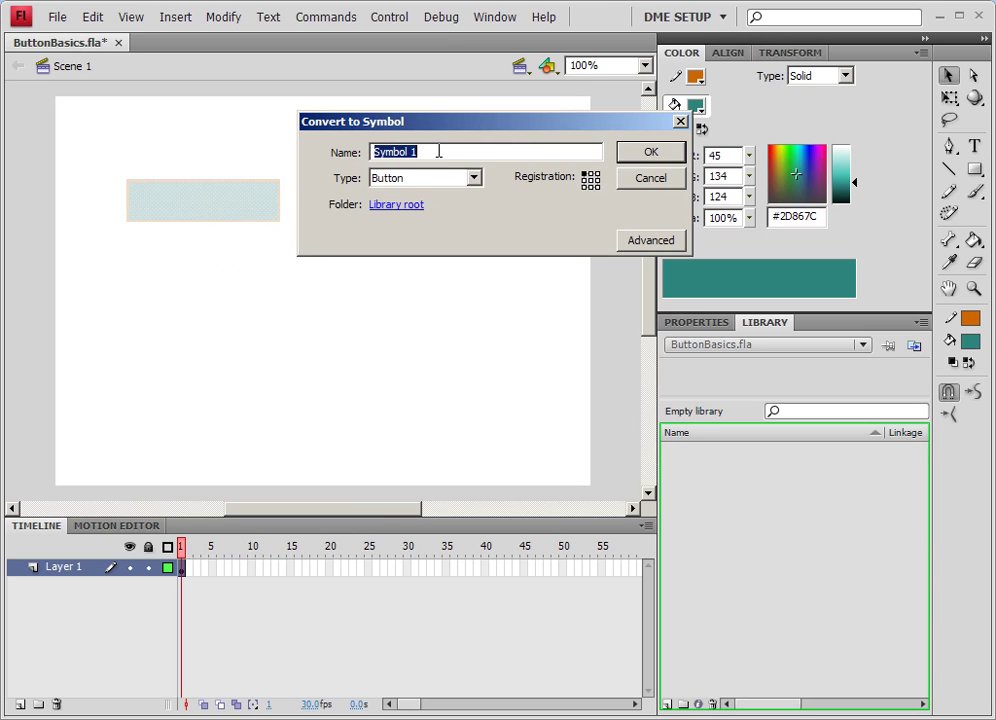
{"action": "type", "text": "sample button"}
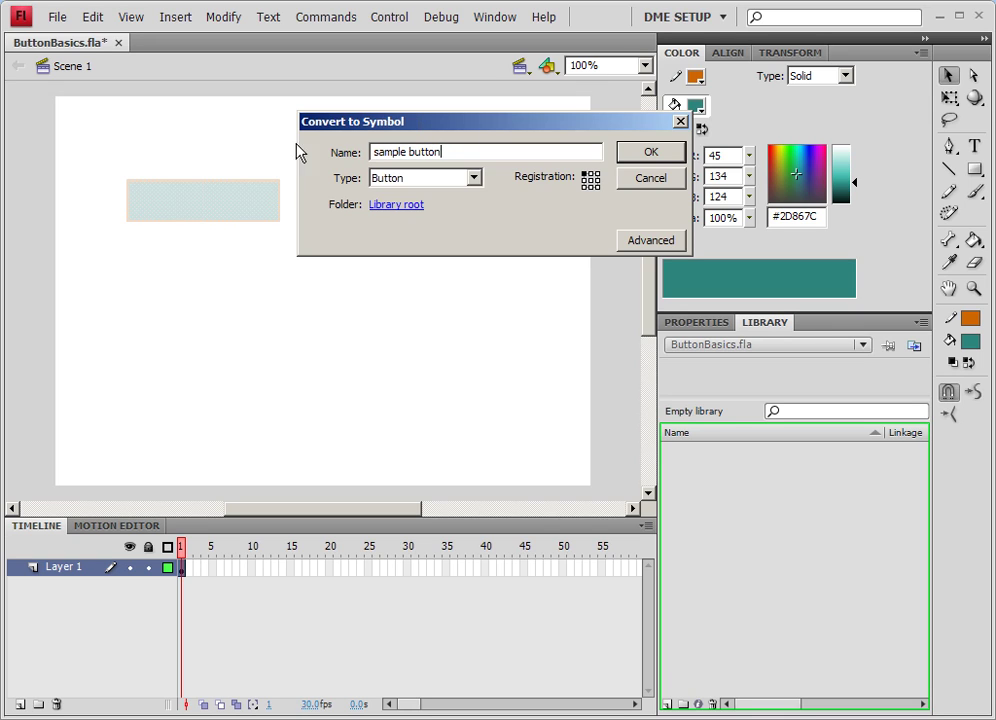
{"action": "left_click", "coordinate": [405, 182]}
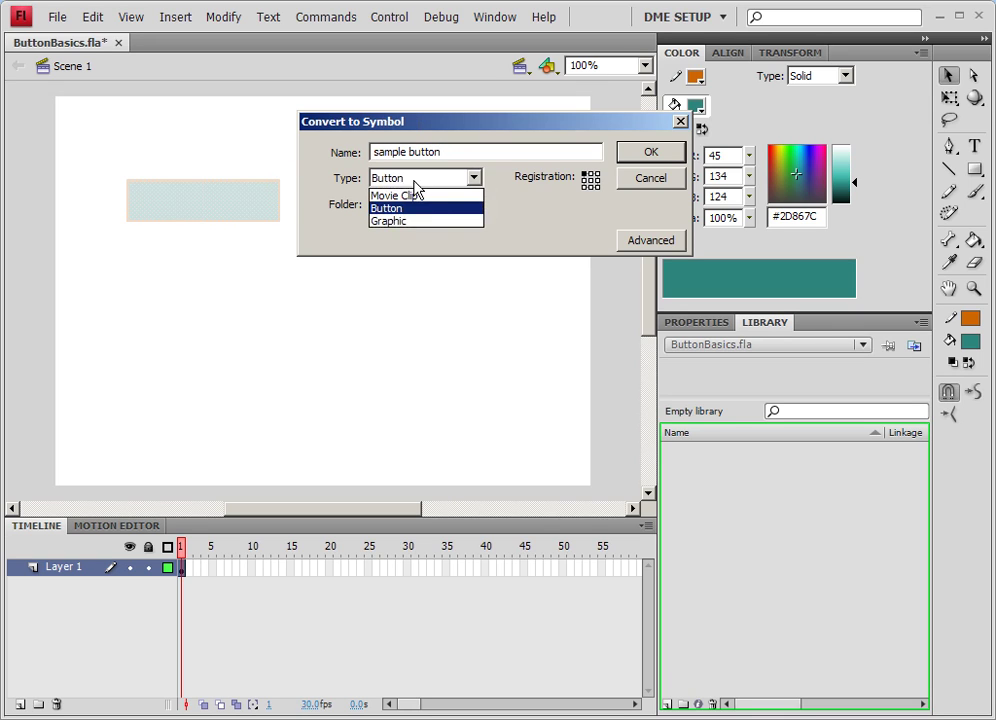
{"action": "left_click", "coordinate": [399, 208]}
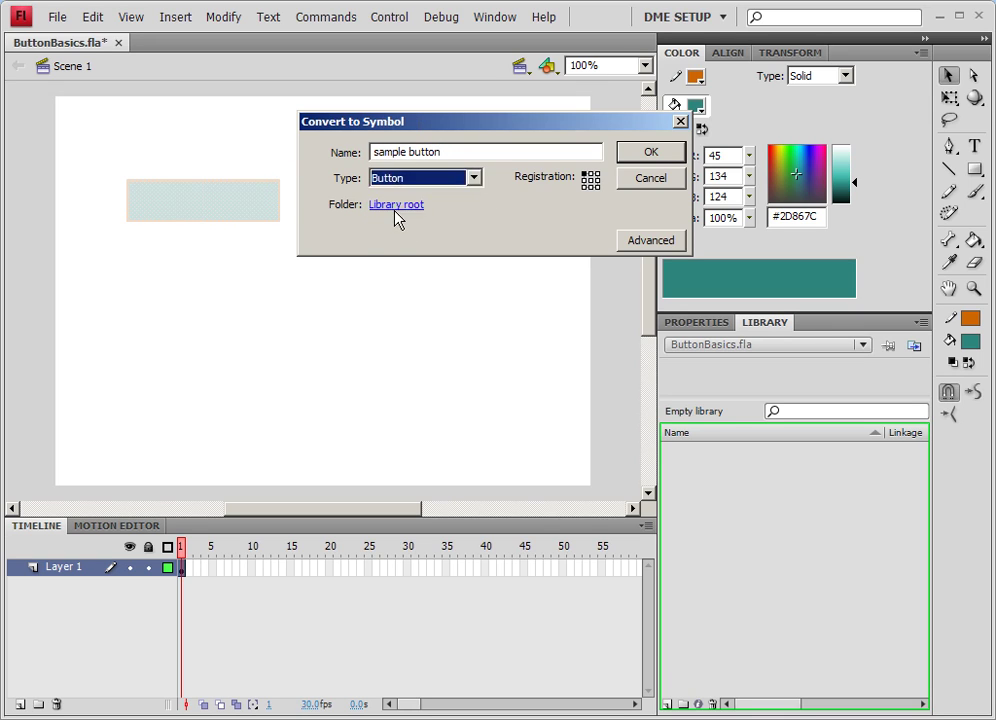
{"action": "left_click", "coordinate": [657, 151]}
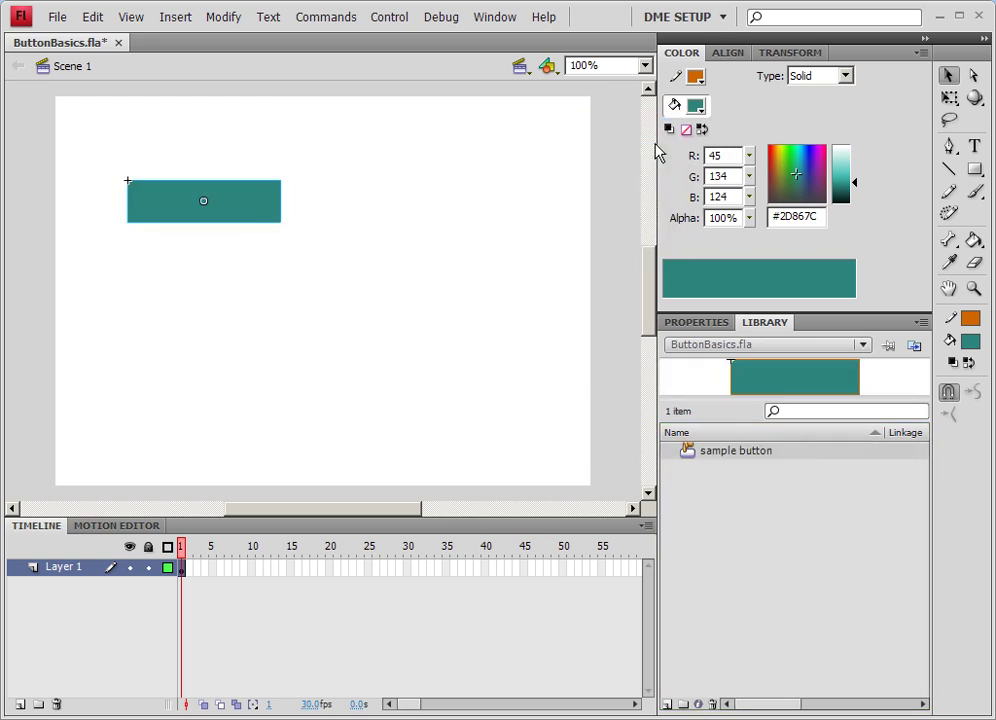
Step: Open the sample button instance for in-place editing and test the movie with only its Up state defined
{"action": "double_click", "coordinate": [247, 218]}
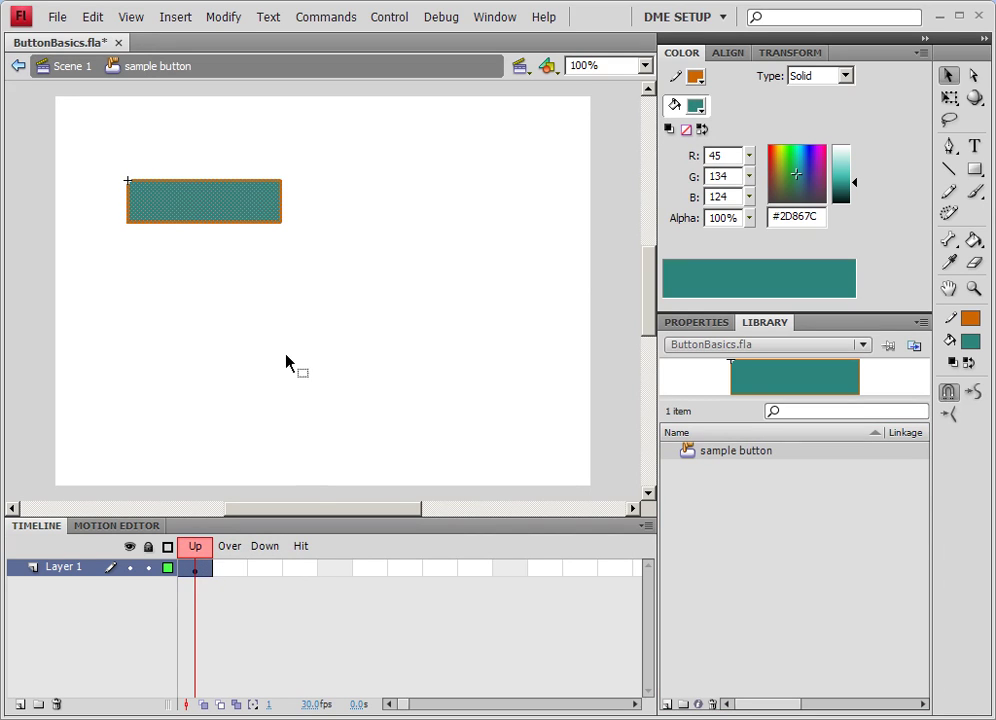
{"action": "left_click", "coordinate": [280, 314]}
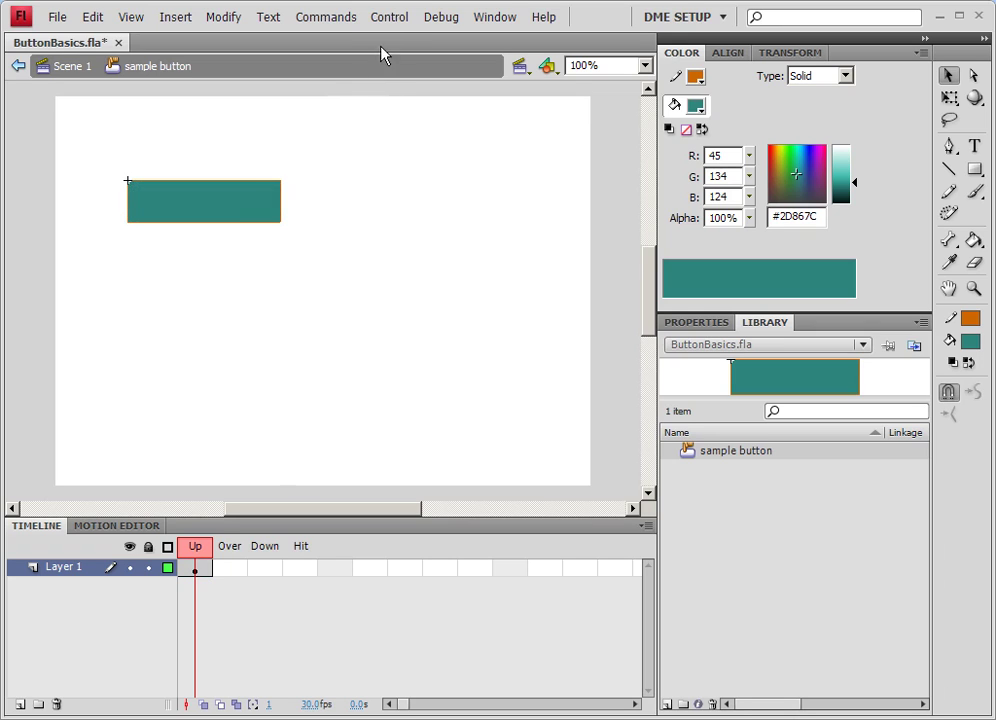
{"action": "left_click", "coordinate": [394, 20]}
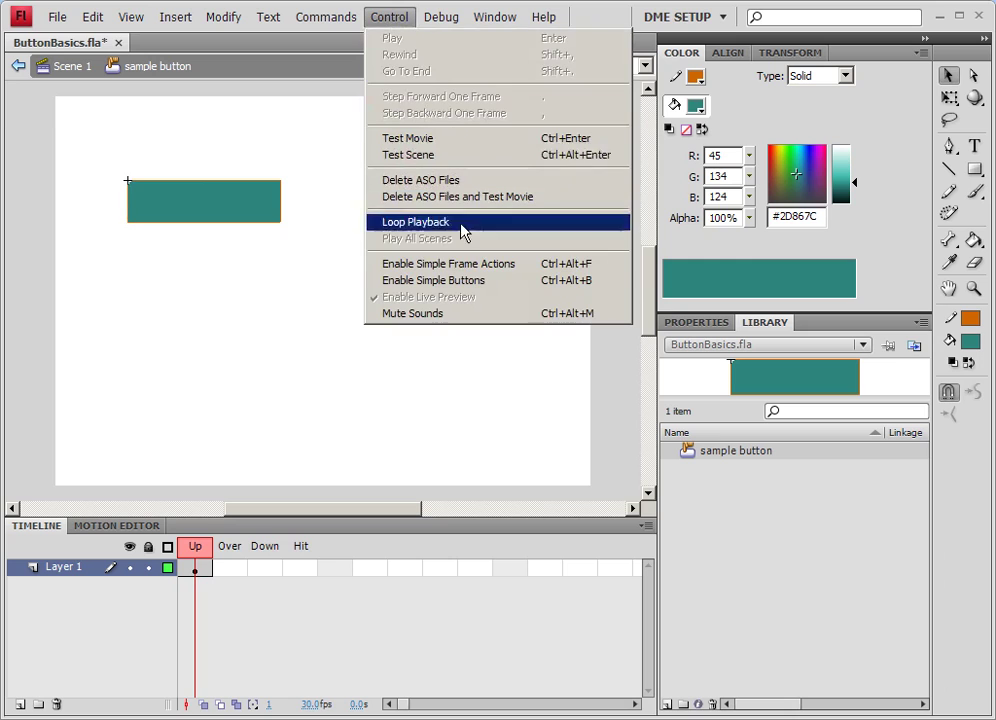
{"action": "left_click", "coordinate": [432, 146]}
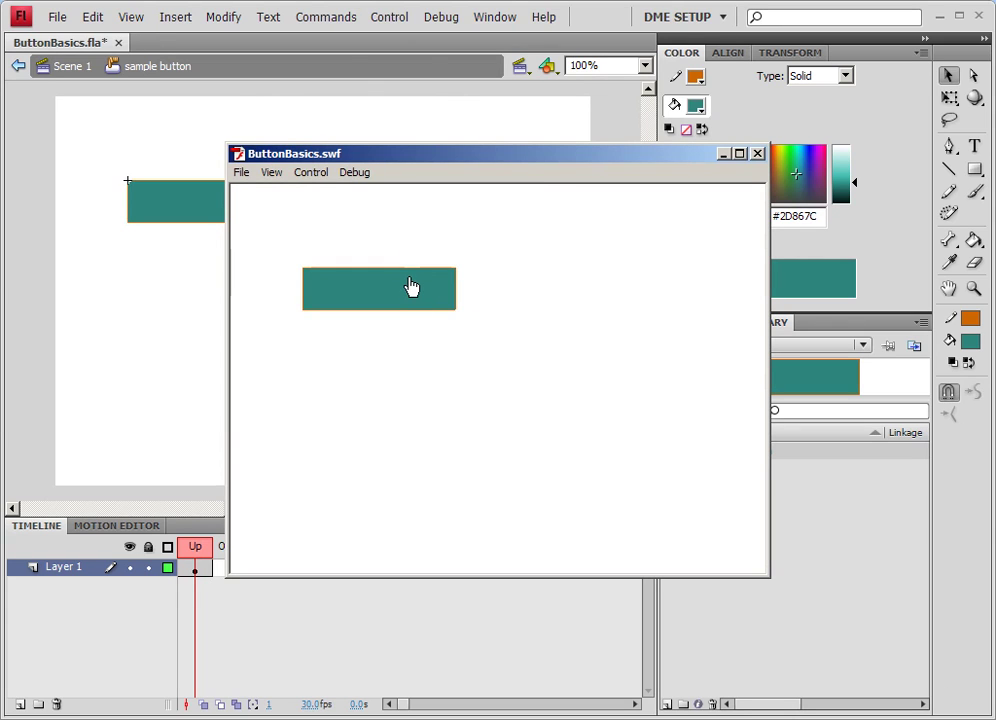
{"action": "left_click", "coordinate": [757, 153]}
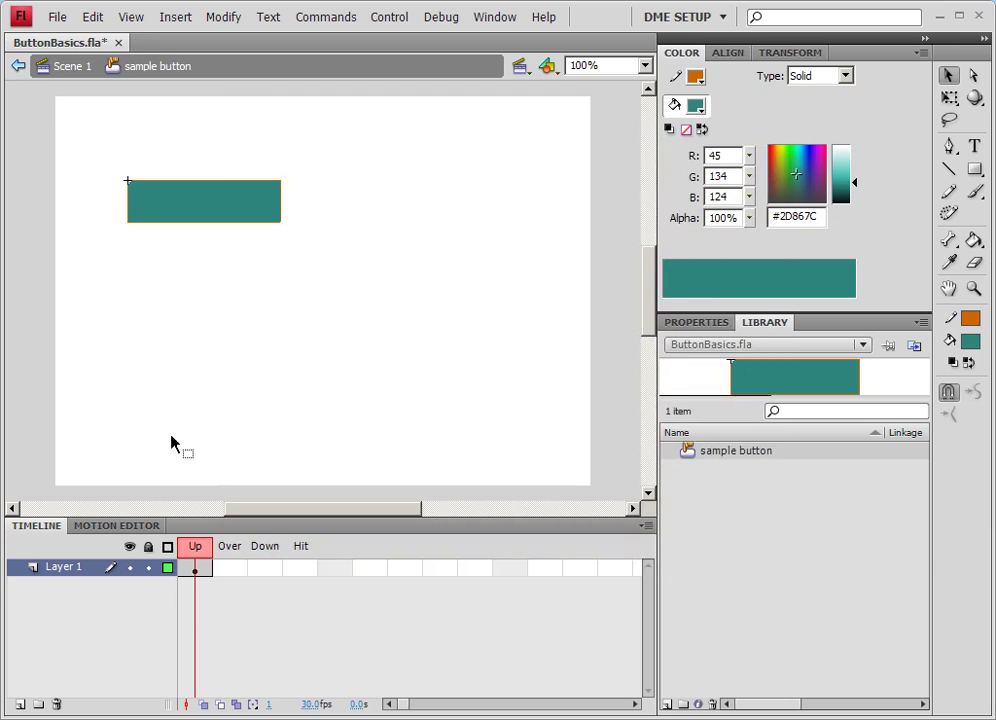
Step: Insert a keyframe in the Over frame of Layer 1, duplicating the Up state artwork
{"action": "left_click", "coordinate": [196, 570]}
{"action": "left_click", "coordinate": [243, 572]}
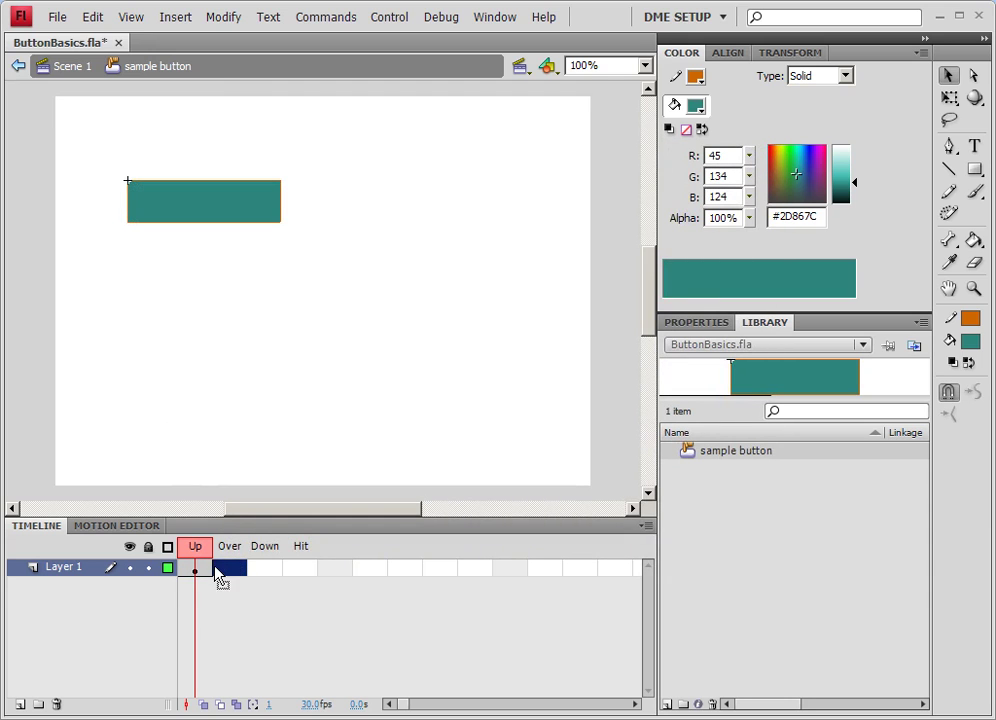
{"action": "left_click", "coordinate": [200, 583]}
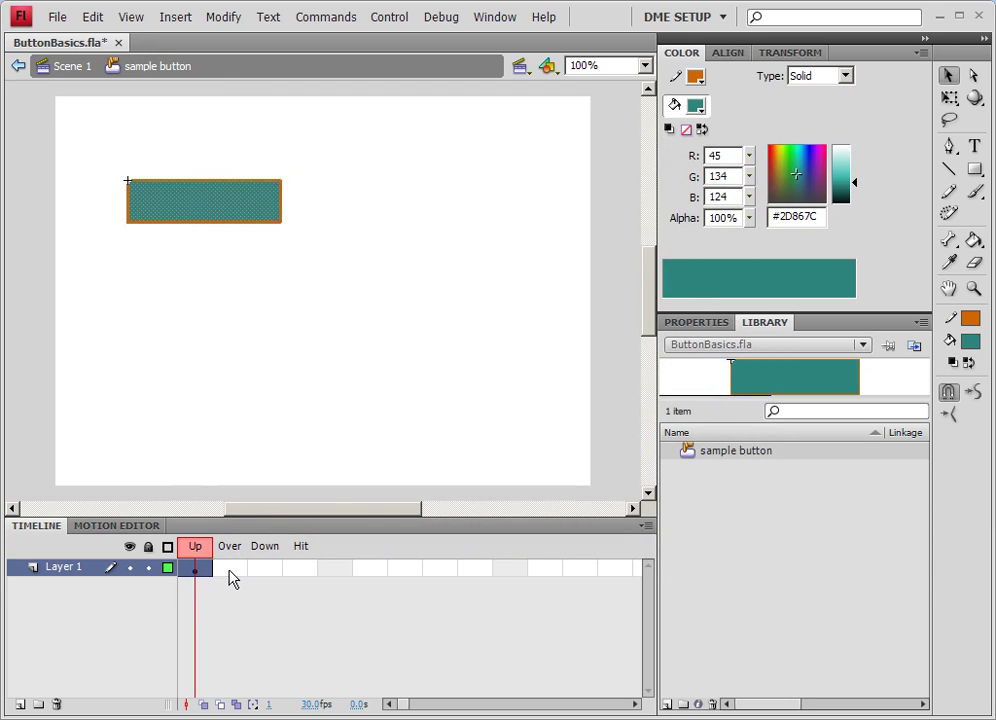
{"action": "left_click", "coordinate": [230, 577]}
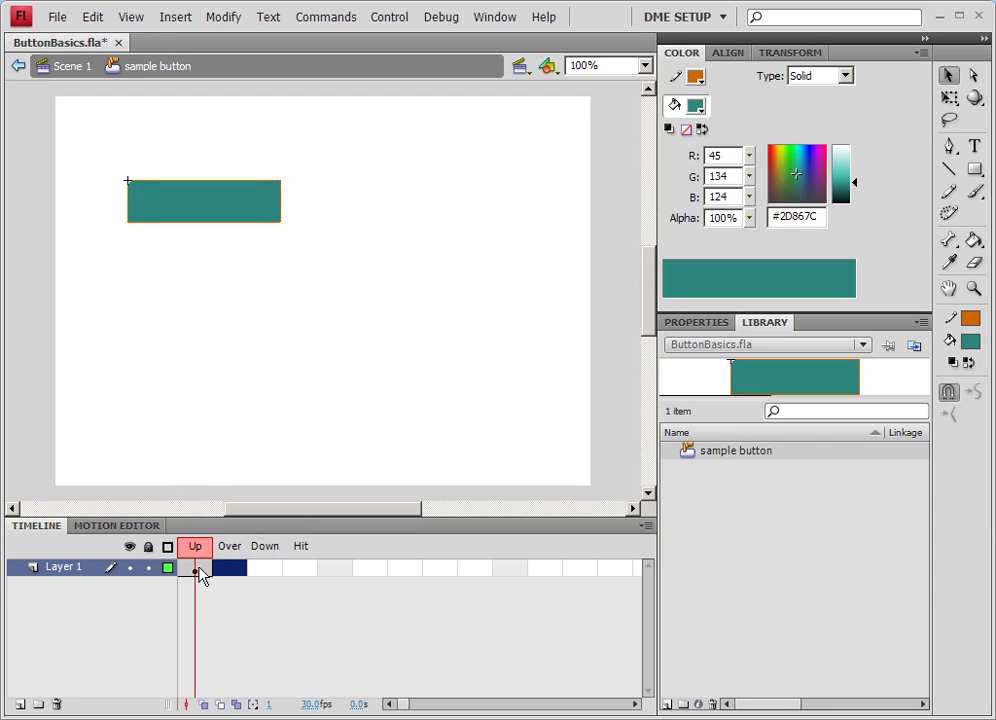
{"action": "left_click", "coordinate": [198, 573]}
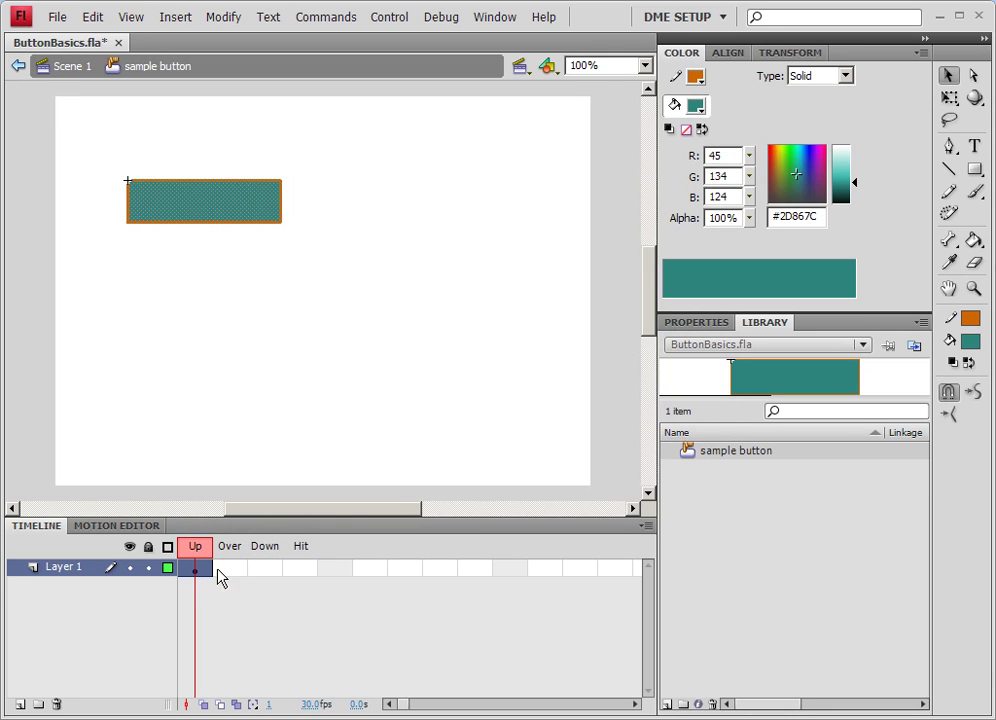
{"action": "left_click", "coordinate": [233, 578]}
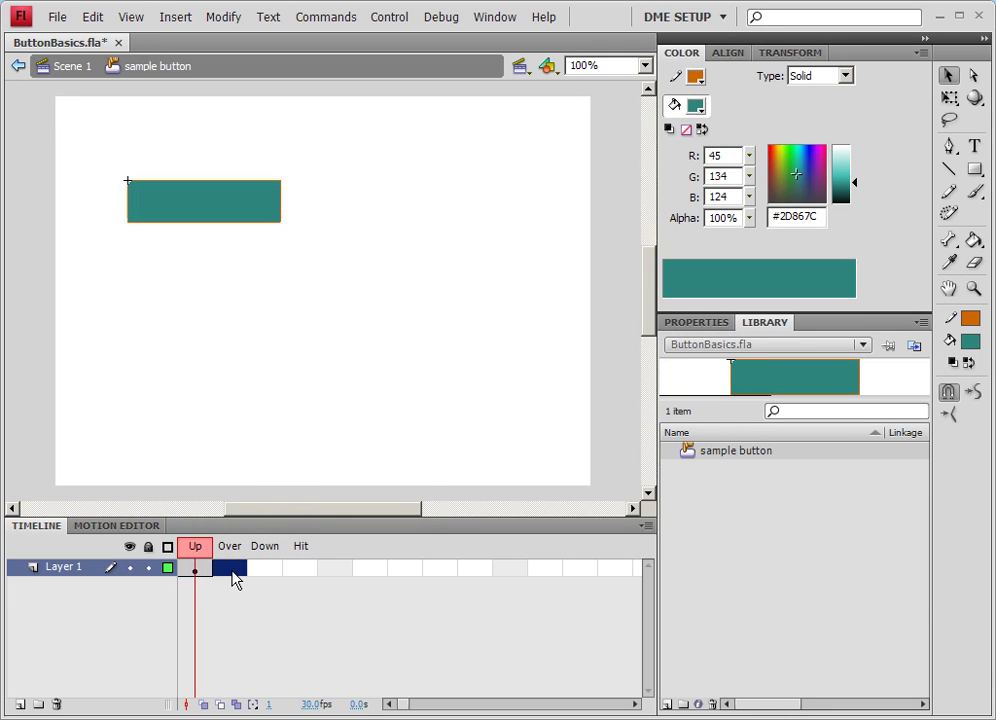
{"action": "right_click", "coordinate": [233, 578]}
{"action": "left_click", "coordinate": [298, 262]}
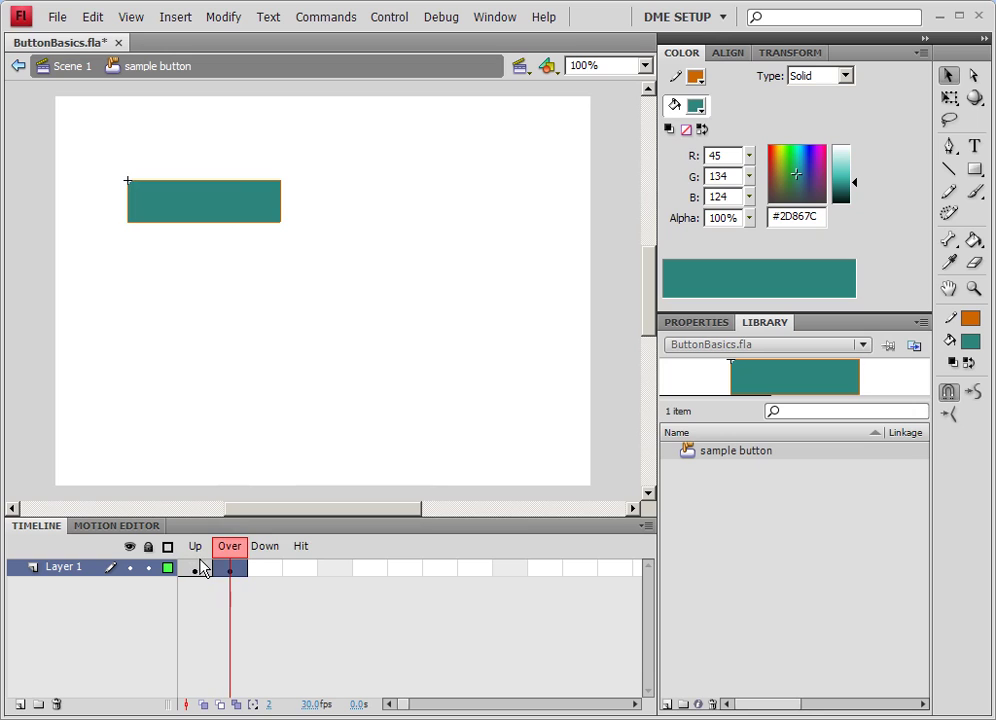
Step: Lighten the rectangle's fill in the Over frame to #46C1B5, leaving the stroke unselected
{"action": "left_click", "coordinate": [250, 213]}
{"action": "left_click_drag", "start_coordinate": [852, 186], "coordinate": [856, 174]}
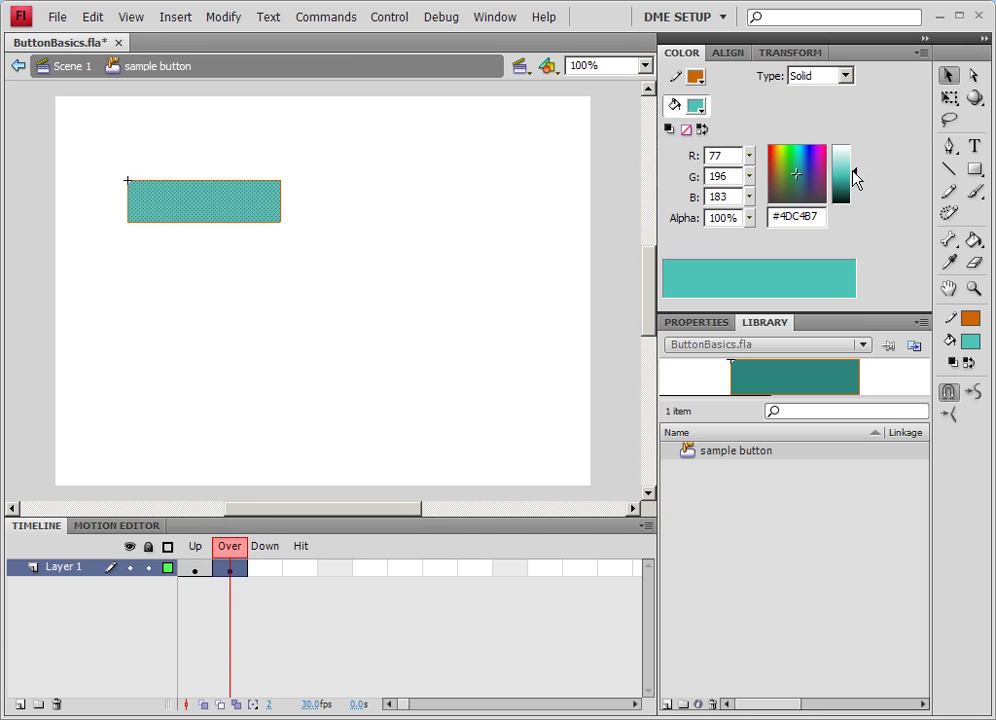
{"action": "left_click", "coordinate": [218, 474]}
Step: Compare the Up and Over frames, and test the movie to check the button's rollover colour change
{"action": "left_click", "coordinate": [196, 568]}
{"action": "left_click", "coordinate": [230, 568]}
{"action": "left_click", "coordinate": [196, 568]}
{"action": "left_click", "coordinate": [230, 568]}
{"action": "left_click", "coordinate": [196, 568]}
{"action": "left_click", "coordinate": [238, 569]}
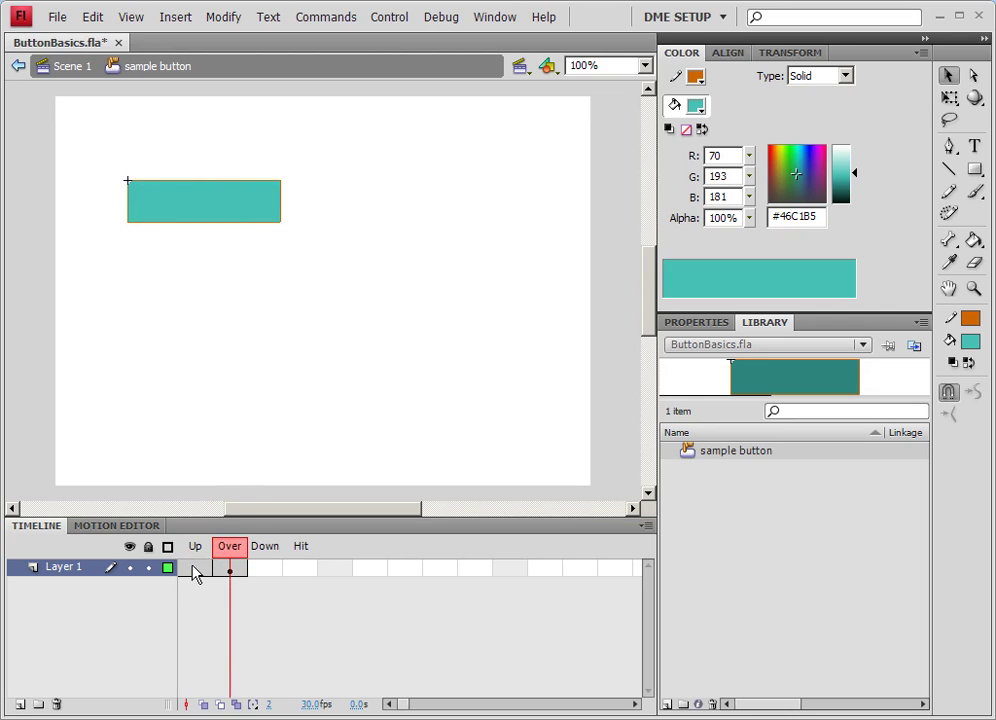
{"action": "left_click", "coordinate": [195, 570]}
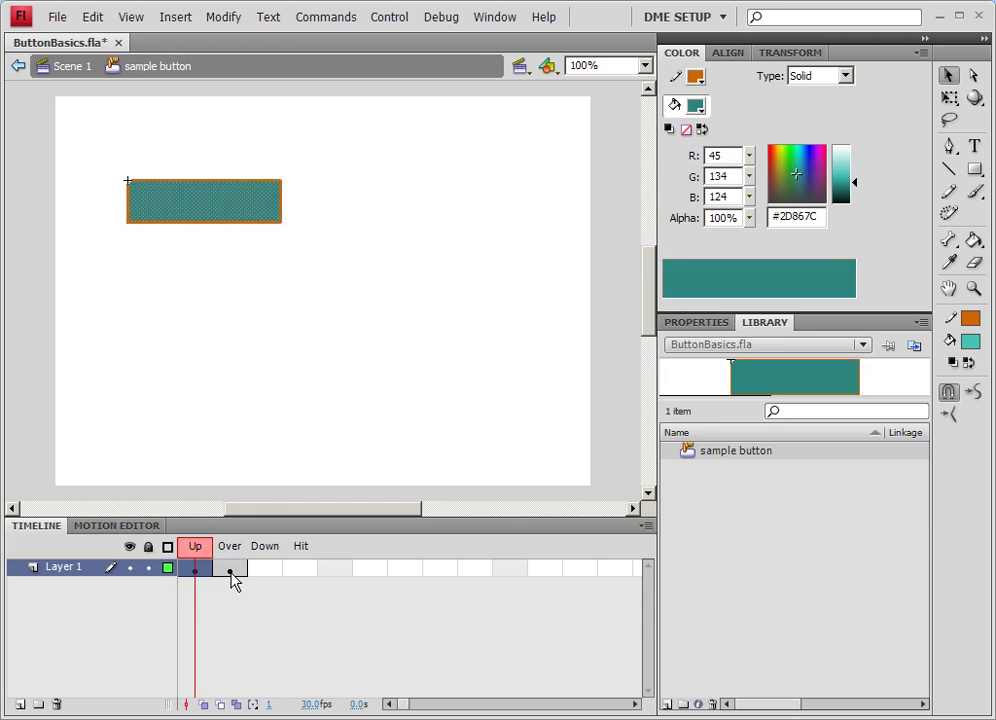
{"action": "left_click", "coordinate": [231, 576]}
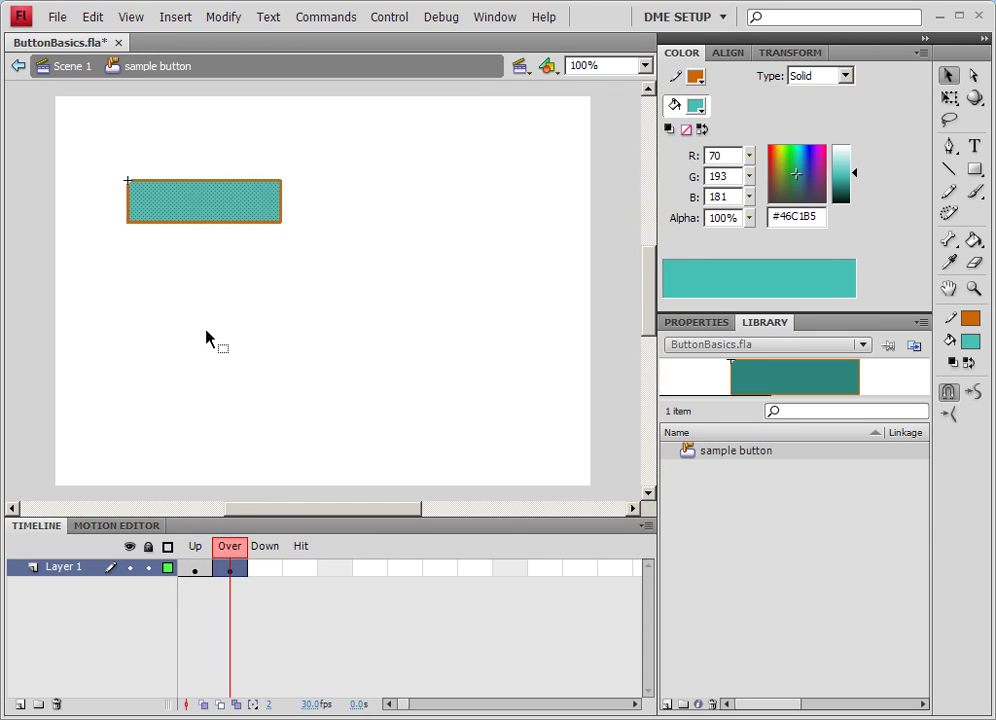
{"action": "key", "text": "ctrl+Return"}
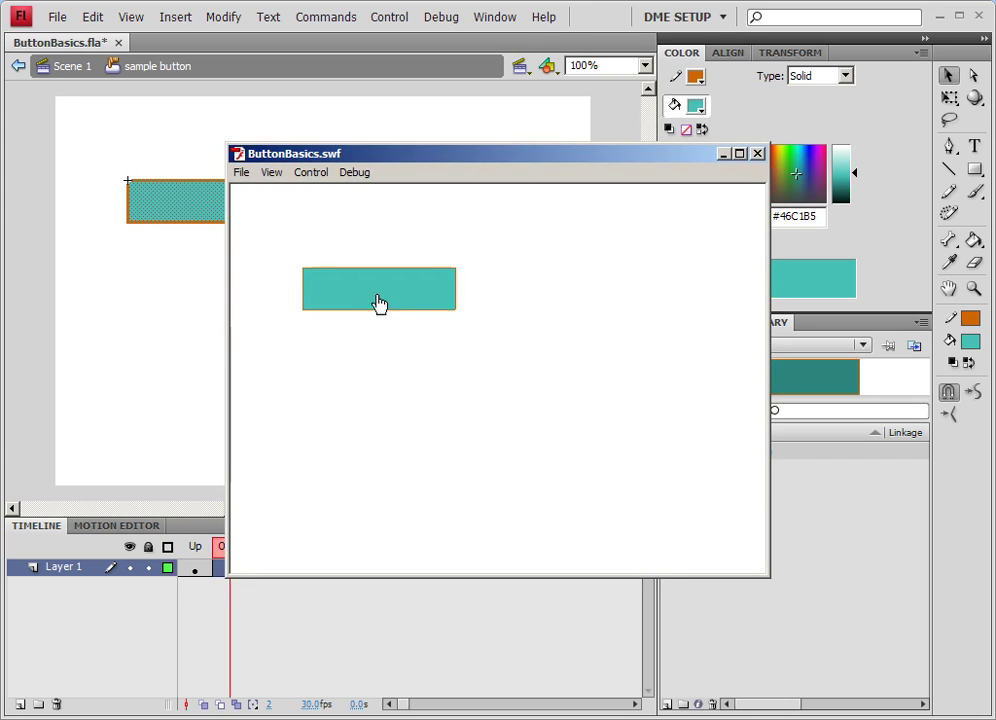
{"action": "left_click", "coordinate": [758, 155]}
Step: Insert a keyframe in the Down frame and change its rectangle's fill to red #B72626
{"action": "right_click", "coordinate": [262, 570]}
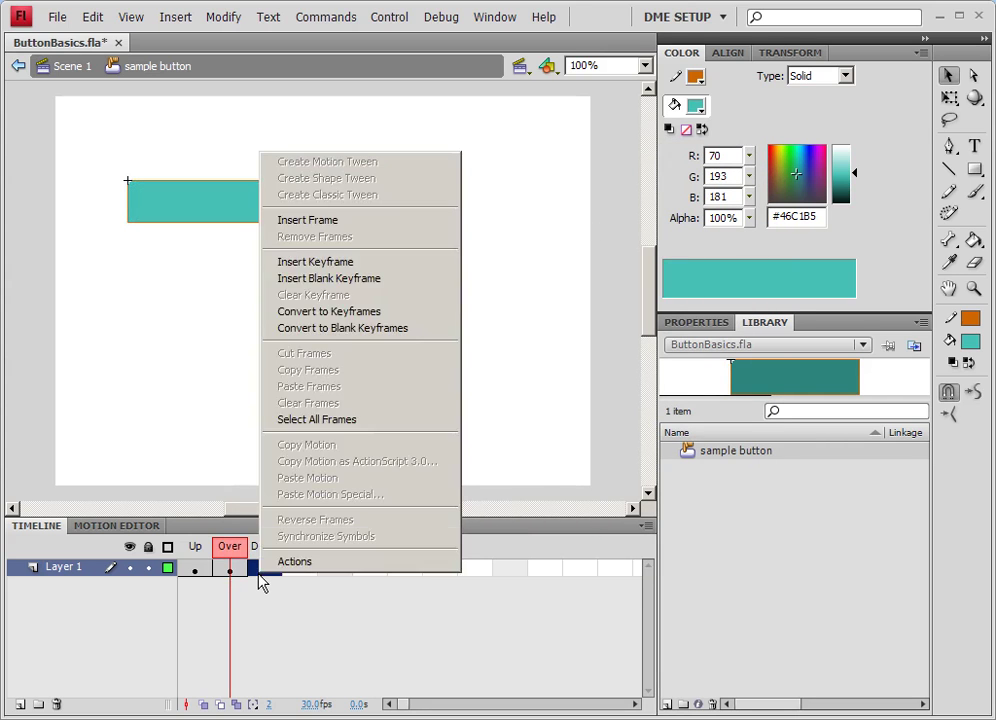
{"action": "left_click", "coordinate": [338, 260]}
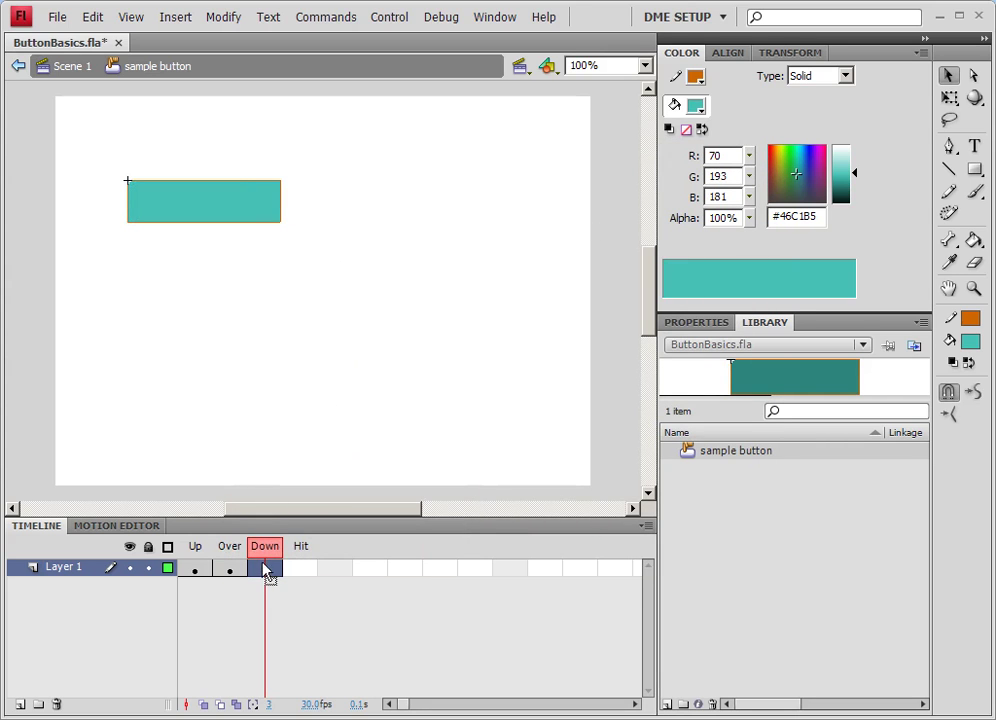
{"action": "left_click", "coordinate": [260, 213]}
{"action": "left_click", "coordinate": [782, 177]}
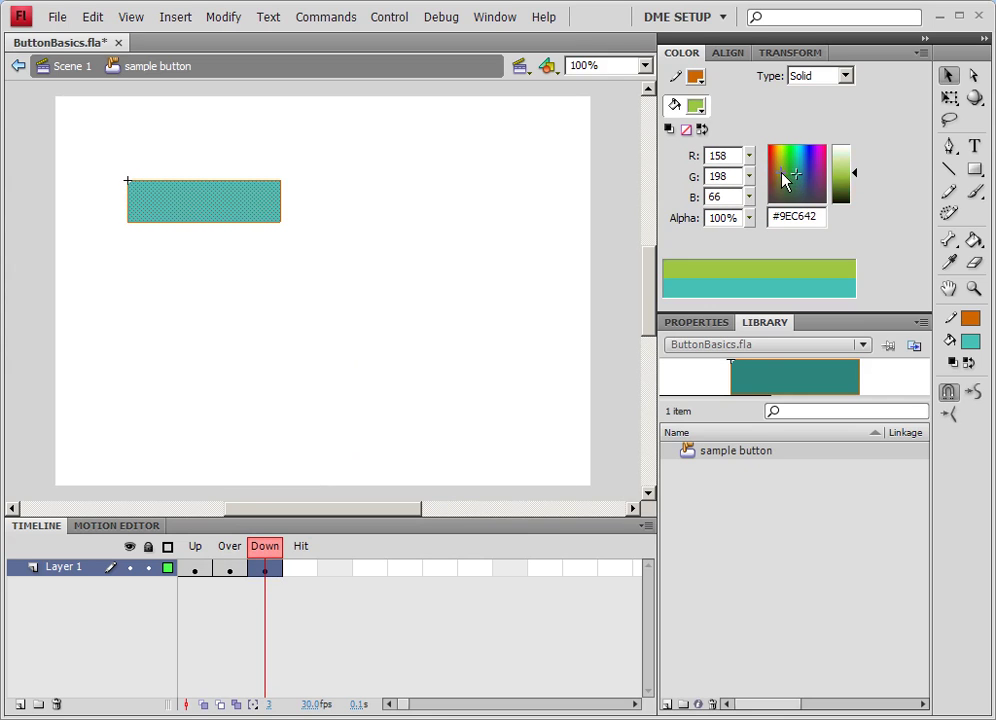
{"action": "left_click", "coordinate": [845, 183]}
{"action": "left_click", "coordinate": [845, 186]}
{"action": "left_click", "coordinate": [769, 174]}
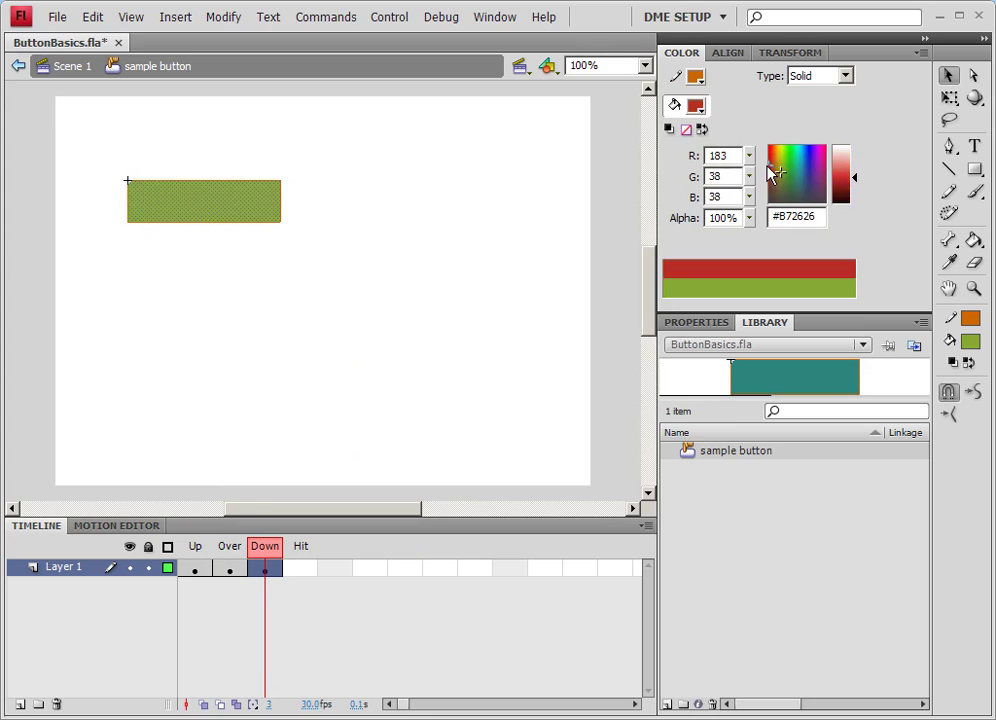
{"action": "left_click", "coordinate": [357, 362]}
Step: Compare the Up and Down frames, and test the button's Over and Down states in the movie preview
{"action": "left_click", "coordinate": [196, 566]}
{"action": "left_click", "coordinate": [266, 566]}
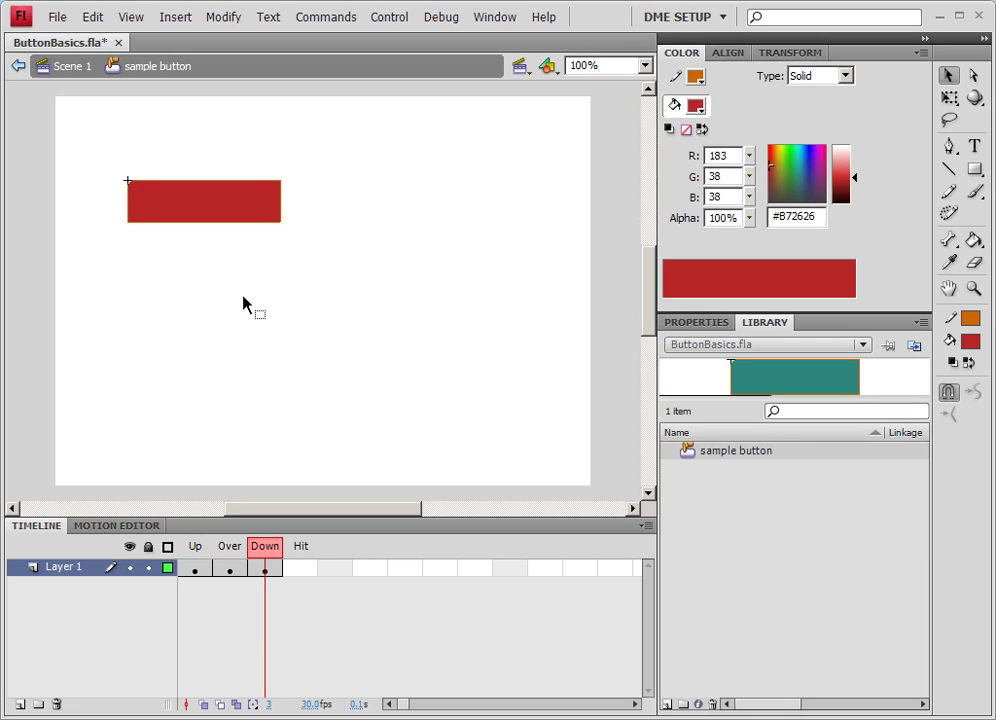
{"action": "key", "text": "ctrl+Return"}
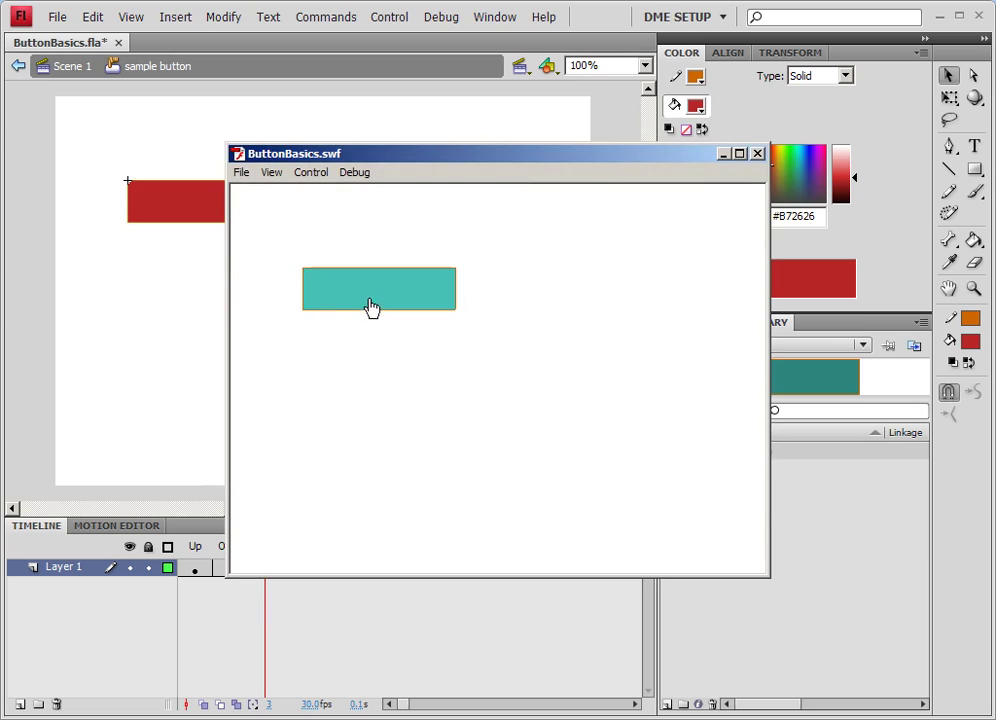
{"action": "left_click", "coordinate": [420, 299]}
{"action": "left_click", "coordinate": [757, 153]}
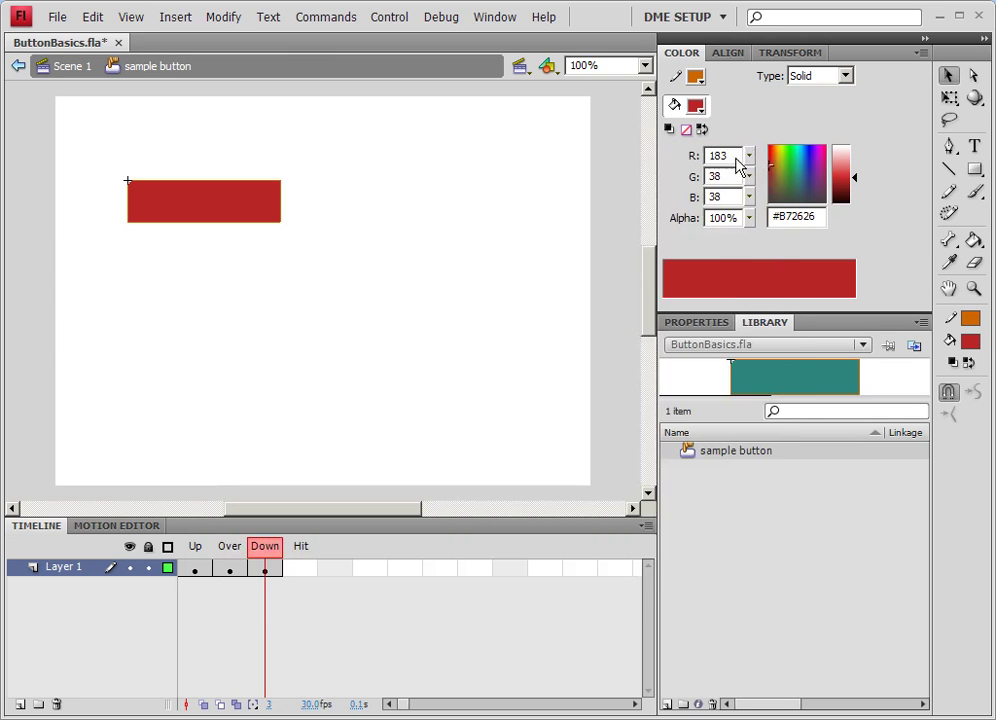
Step: Insert a keyframe in the Hit frame and move its whole rectangle straight down to the bottom edge of the stage
{"action": "left_click", "coordinate": [298, 570]}
{"action": "right_click", "coordinate": [294, 574]}
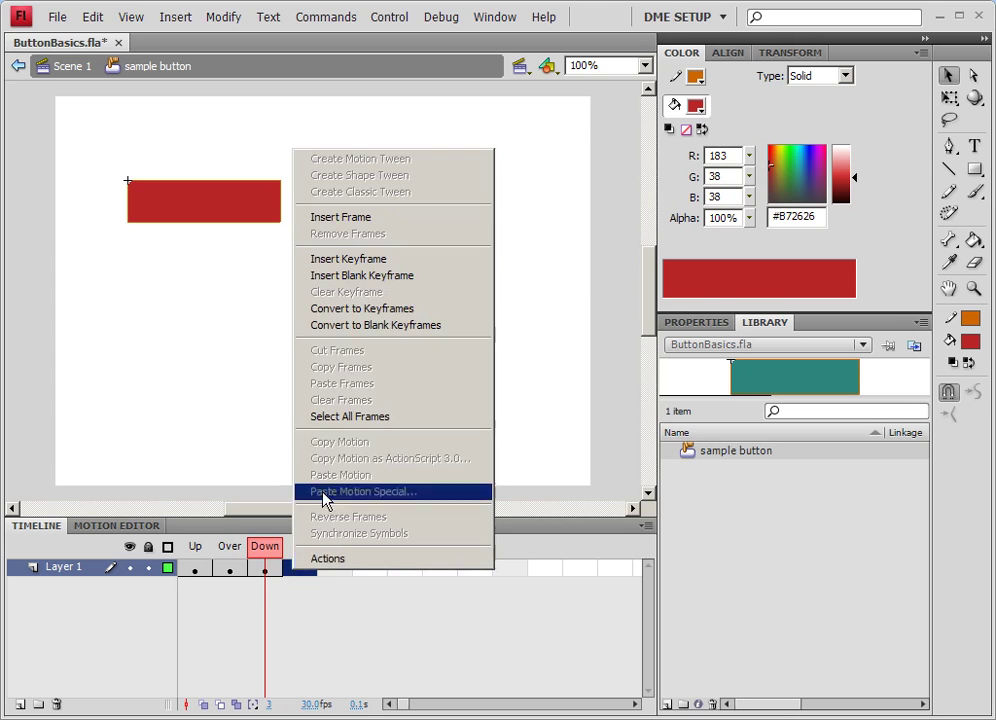
{"action": "left_click", "coordinate": [376, 260]}
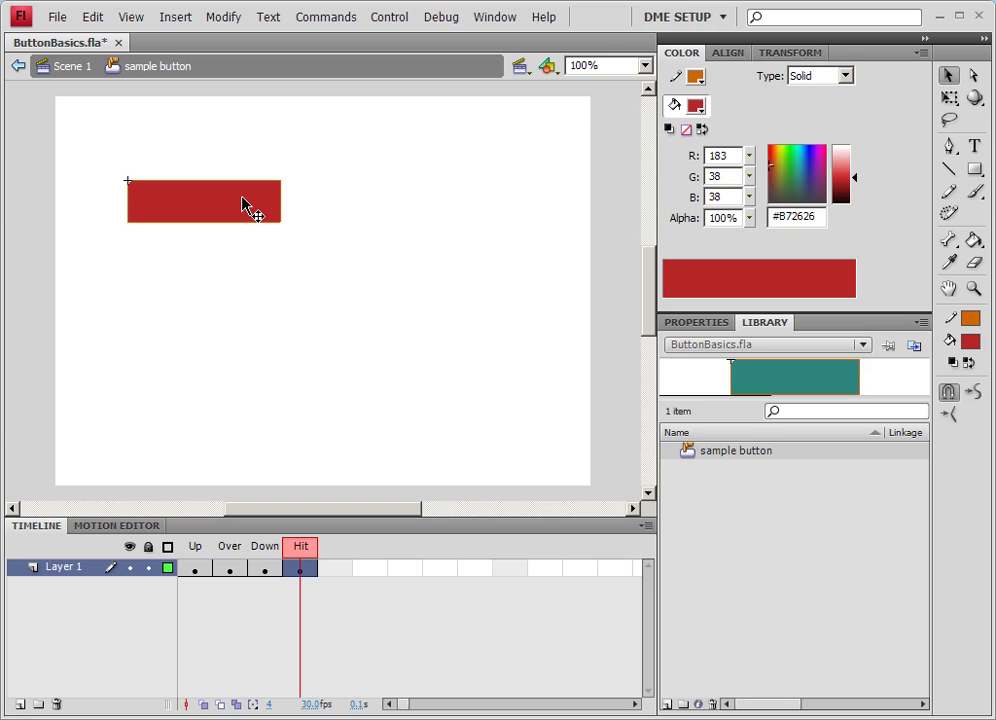
{"action": "left_click_drag", "start_coordinate": [243, 205], "coordinate": [249, 470]}
Step: Compare the rectangle's colour and position across the Up, Over, Down and Hit frames
{"action": "left_click", "coordinate": [192, 566]}
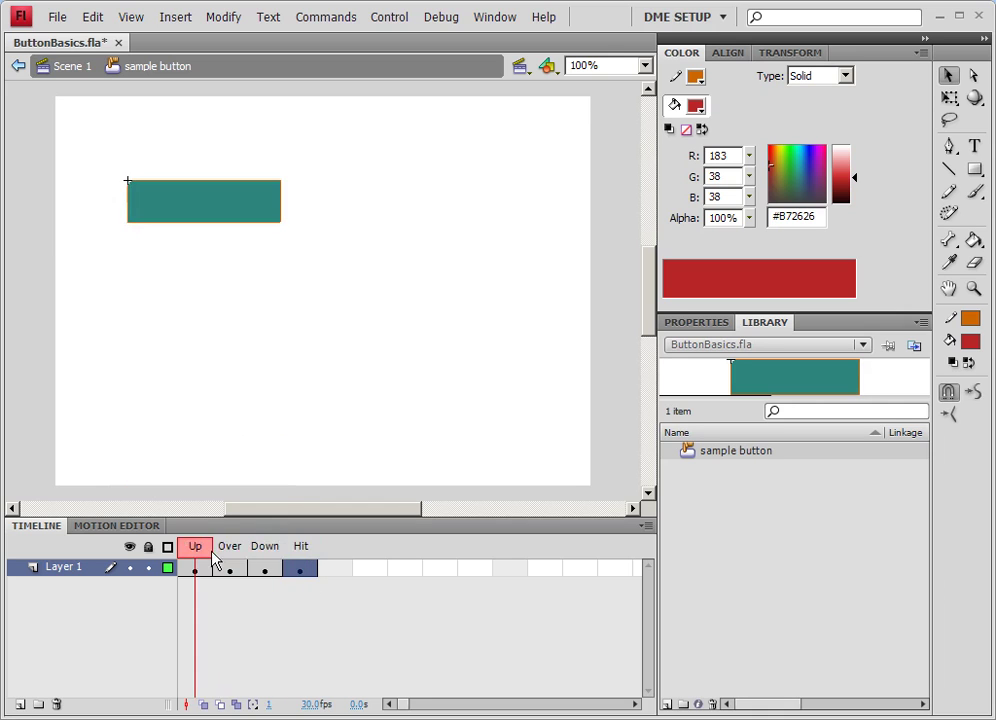
{"action": "left_click", "coordinate": [266, 566]}
{"action": "left_click", "coordinate": [289, 566]}
{"action": "left_click", "coordinate": [197, 568]}
{"action": "left_click", "coordinate": [262, 567]}
{"action": "left_click", "coordinate": [192, 567]}
{"action": "left_click", "coordinate": [225, 567]}
{"action": "left_click", "coordinate": [254, 566]}
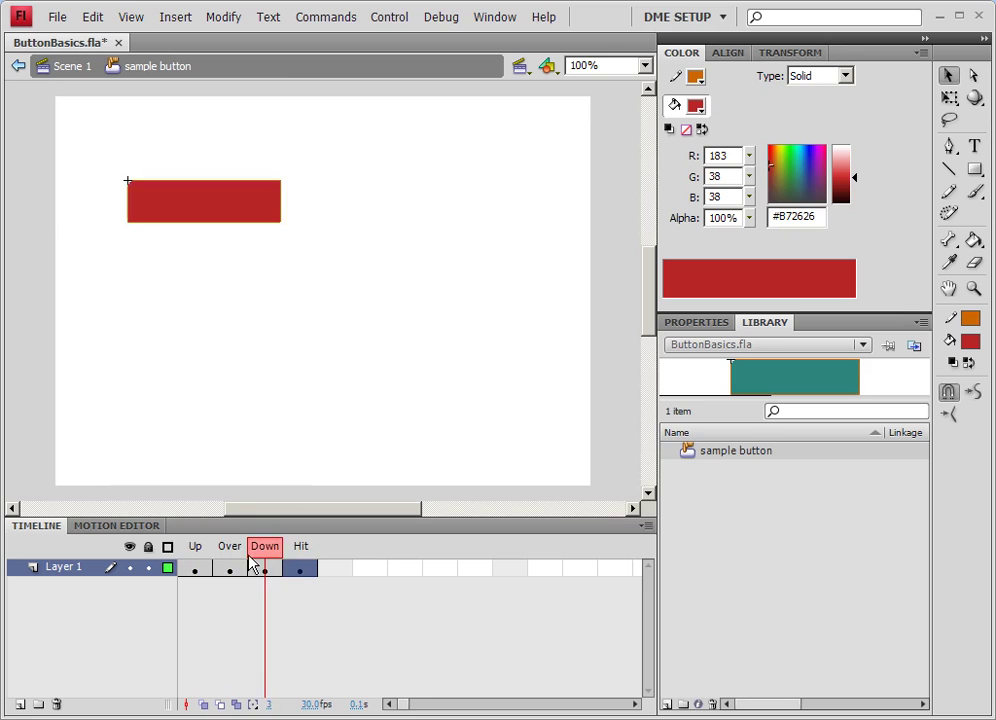
{"action": "left_click", "coordinate": [300, 567]}
{"action": "left_click", "coordinate": [331, 427]}
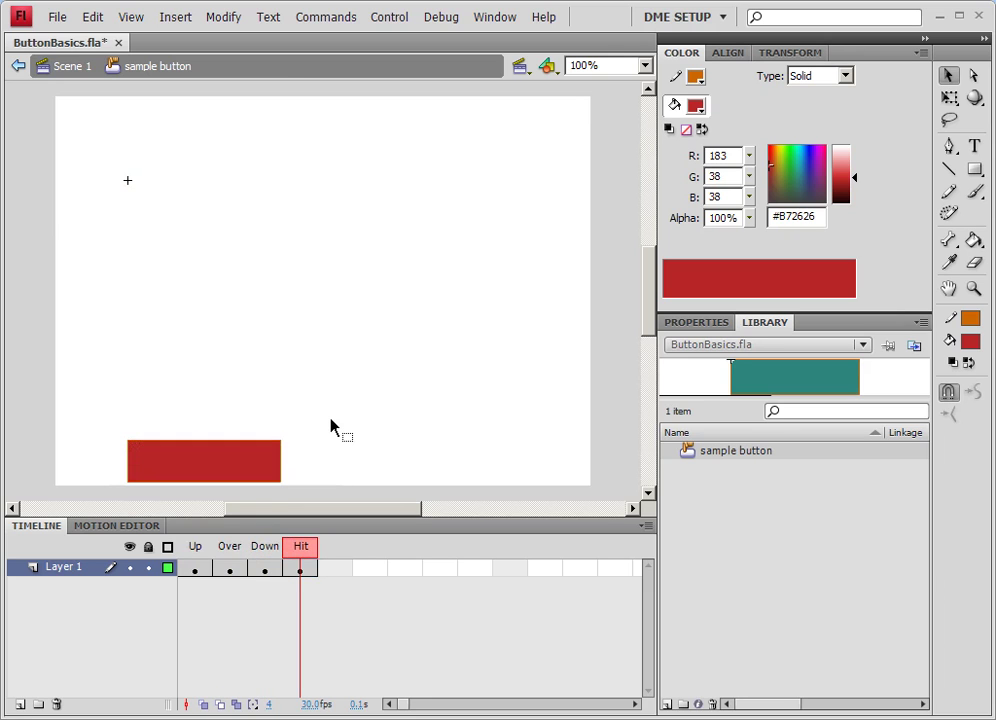
Step: Test the movie and try the button both on its visible rectangle and over the displaced hit area near the bottom
{"action": "left_click", "coordinate": [390, 17]}
{"action": "left_click", "coordinate": [437, 139]}
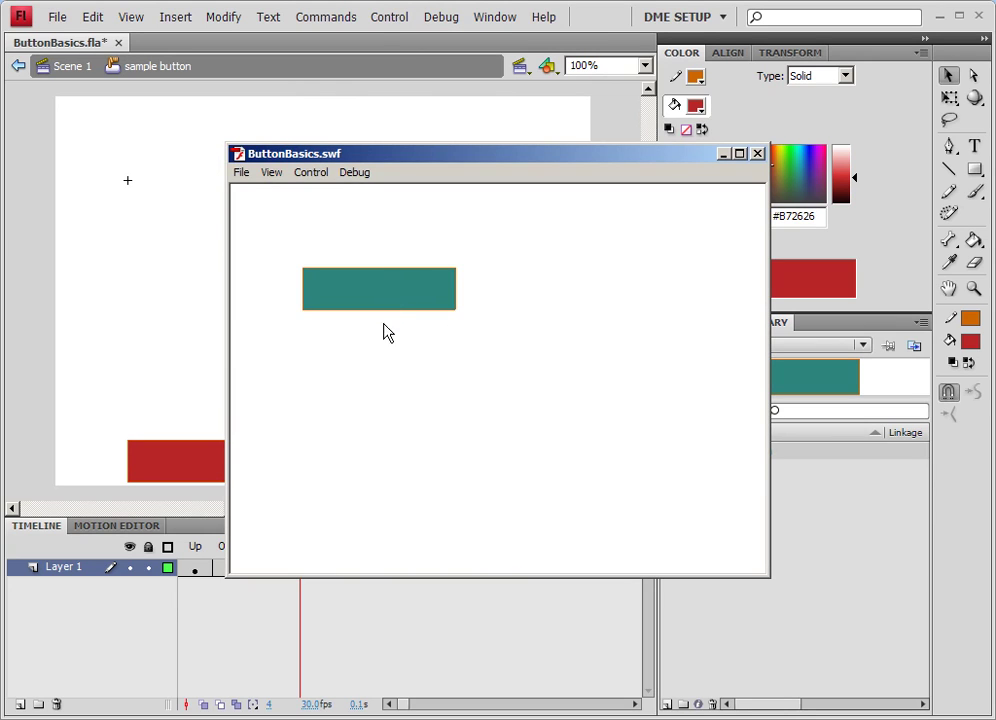
{"action": "left_click", "coordinate": [368, 542]}
{"action": "left_click_drag", "start_coordinate": [408, 164], "coordinate": [447, 109]}
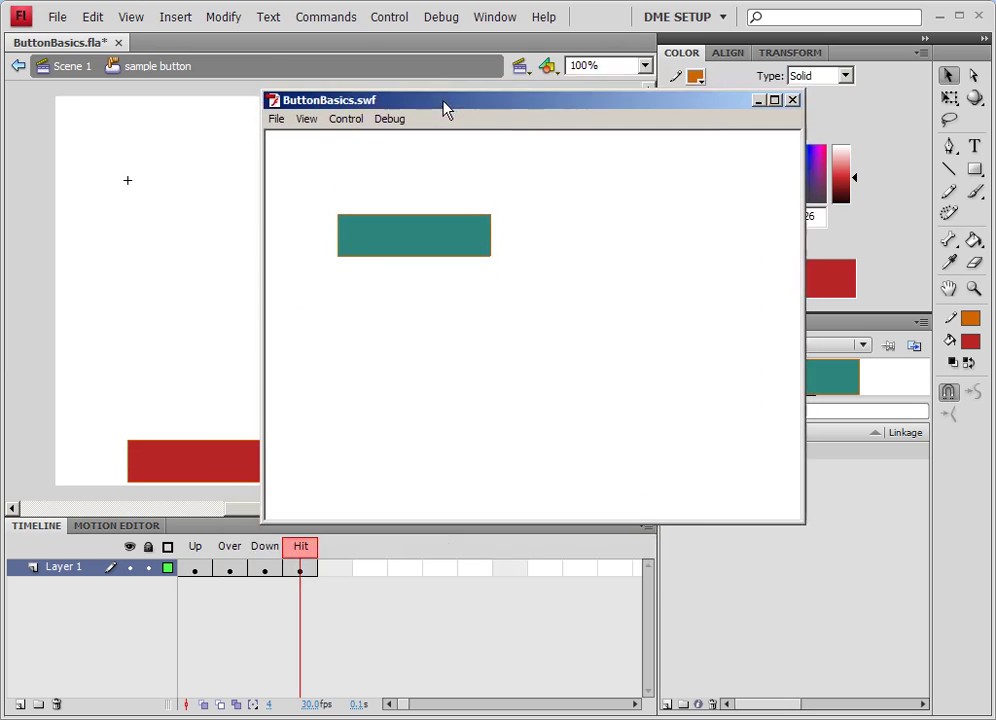
{"action": "left_click", "coordinate": [438, 501]}
{"action": "left_click", "coordinate": [440, 502]}
{"action": "left_click", "coordinate": [441, 502]}
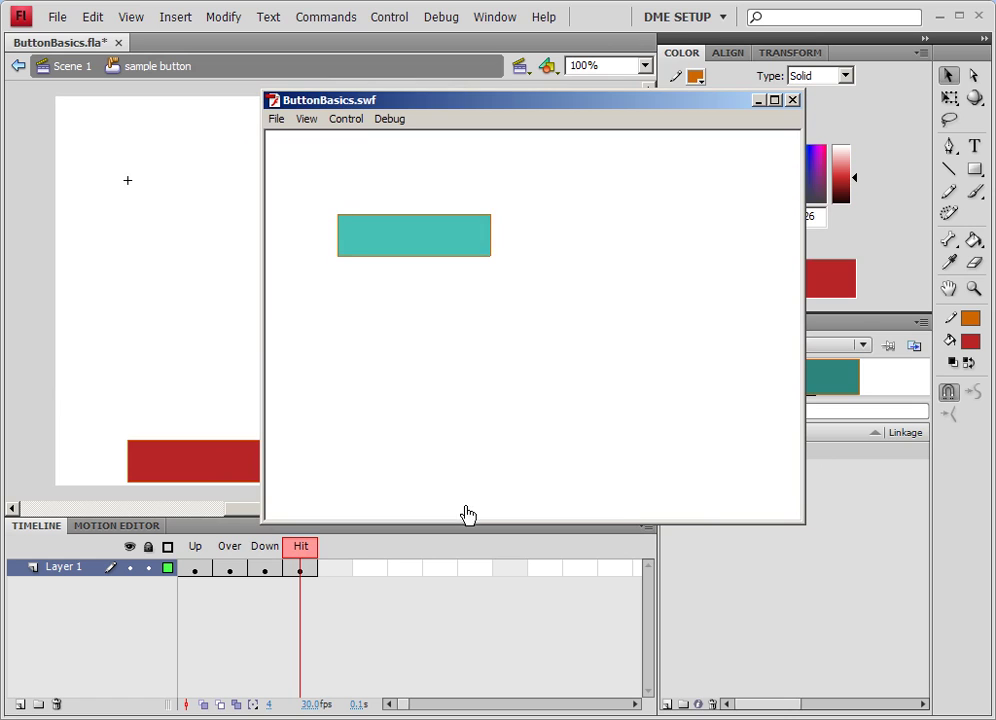
{"action": "left_click", "coordinate": [792, 100]}
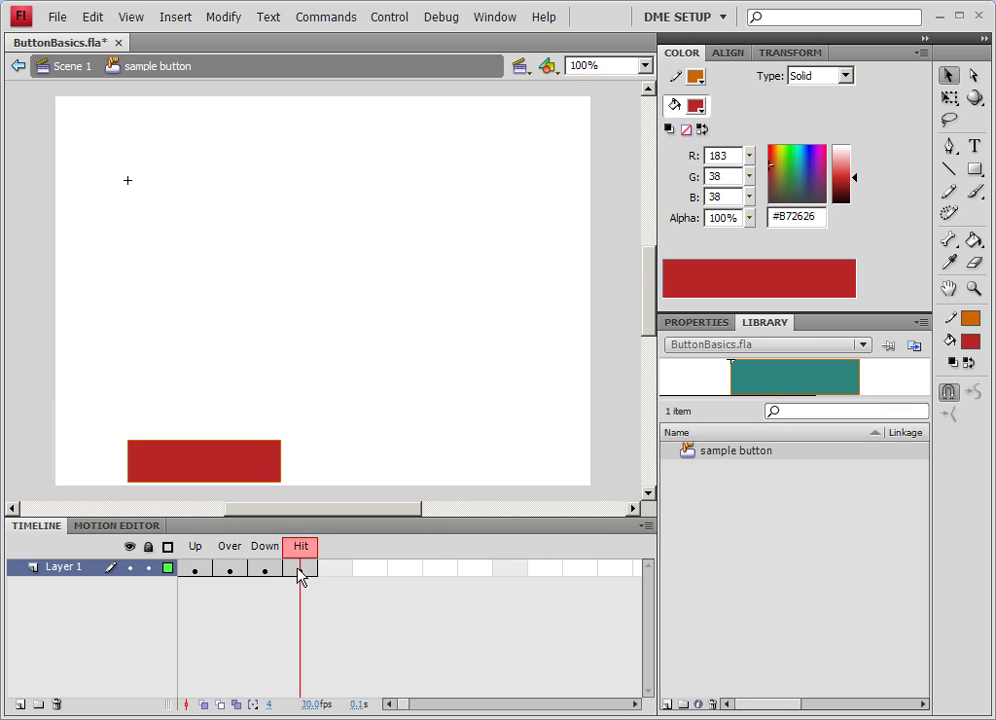
Step: Compare the rectangle's colour in the Up and Over frames of the button timeline
{"action": "left_click", "coordinate": [192, 572]}
{"action": "left_click", "coordinate": [231, 572]}
{"action": "left_click", "coordinate": [198, 576]}
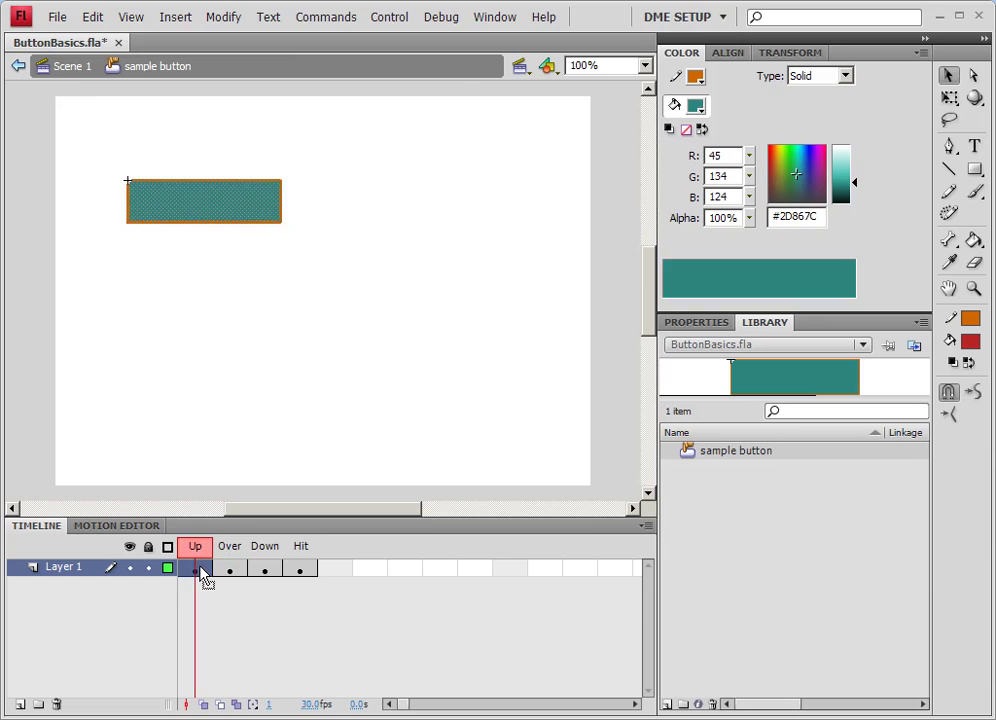
{"action": "left_click", "coordinate": [230, 576]}
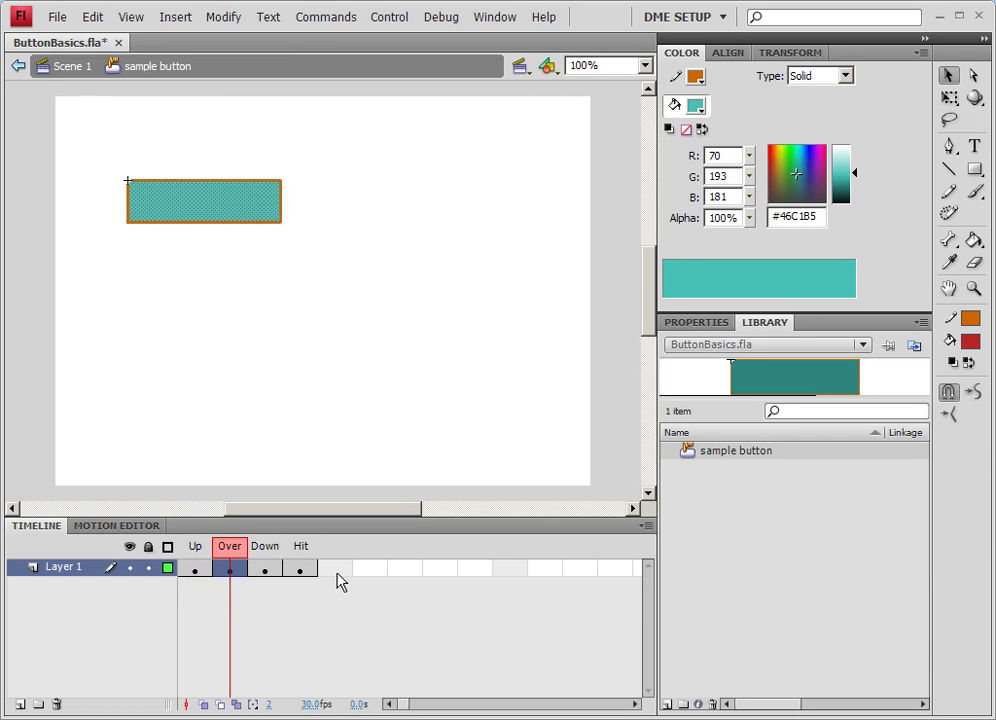
Step: Remove the Down and Hit frames from Layer 1 and check the remaining Up and Over frames
{"action": "left_click_drag", "start_coordinate": [342, 580], "coordinate": [278, 580]}
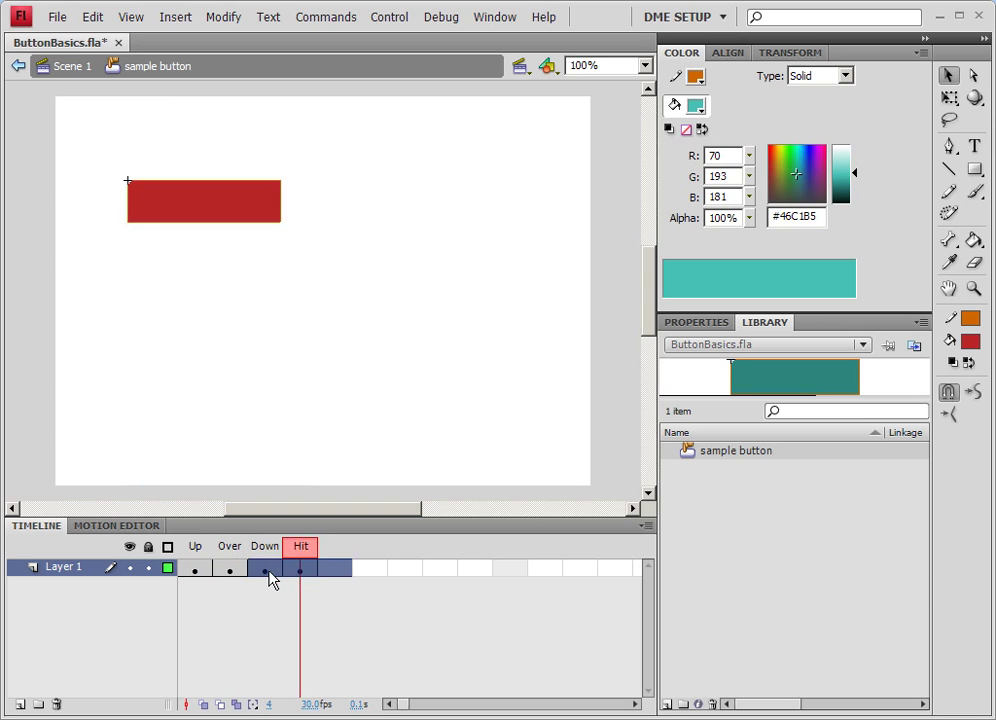
{"action": "left_click", "coordinate": [268, 578]}
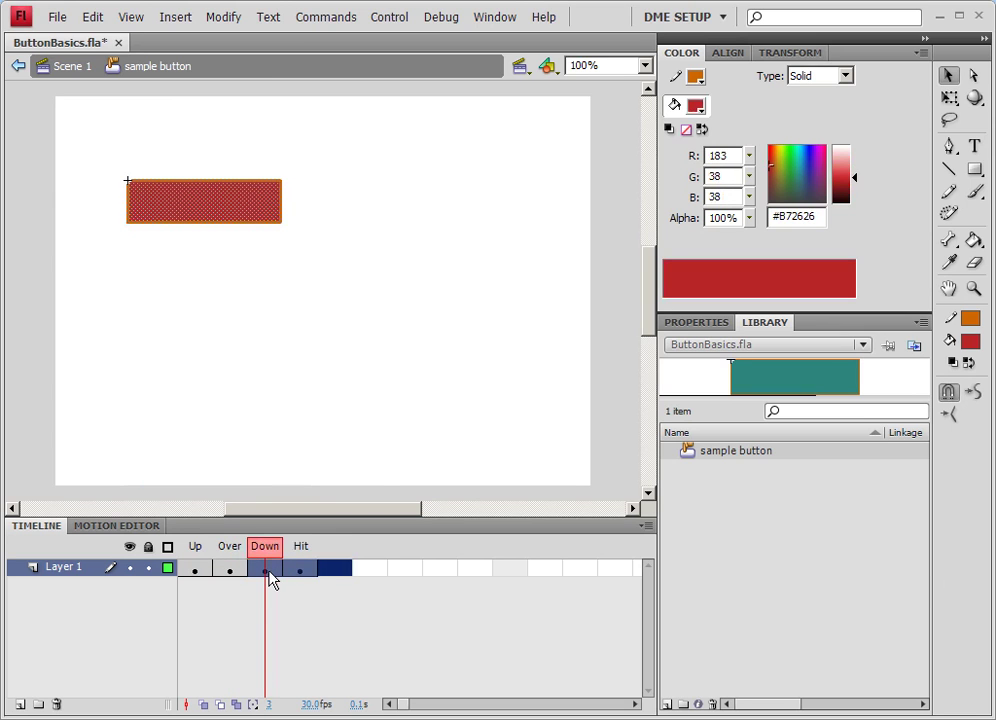
{"action": "right_click", "coordinate": [269, 572]}
{"action": "left_click", "coordinate": [329, 236]}
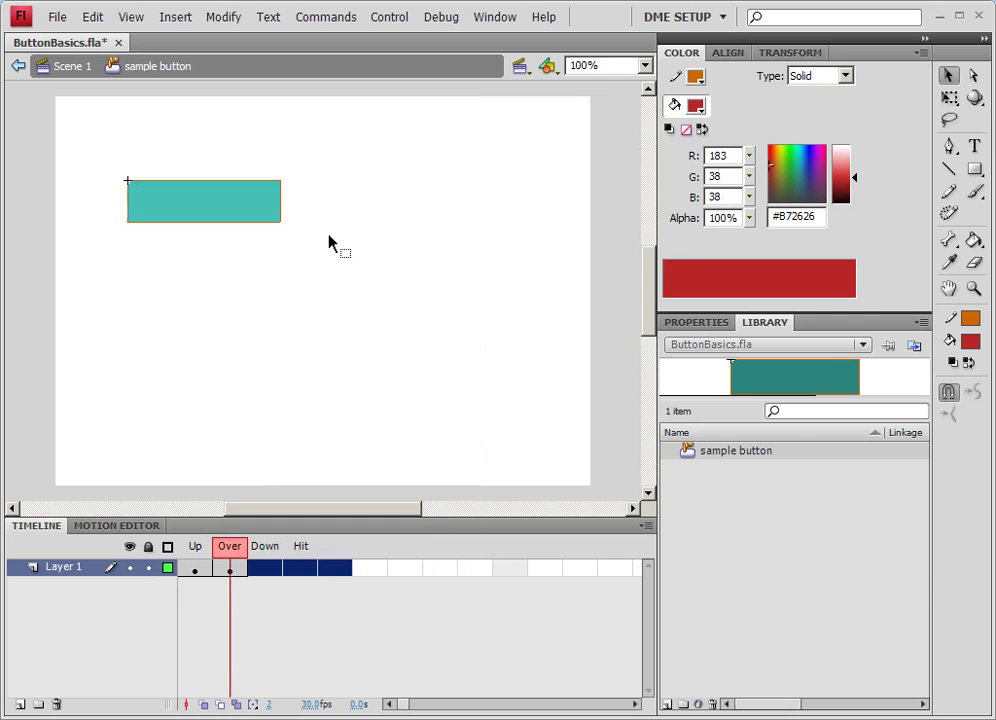
{"action": "left_click", "coordinate": [195, 548]}
{"action": "left_click", "coordinate": [228, 547]}
{"action": "left_click", "coordinate": [195, 548]}
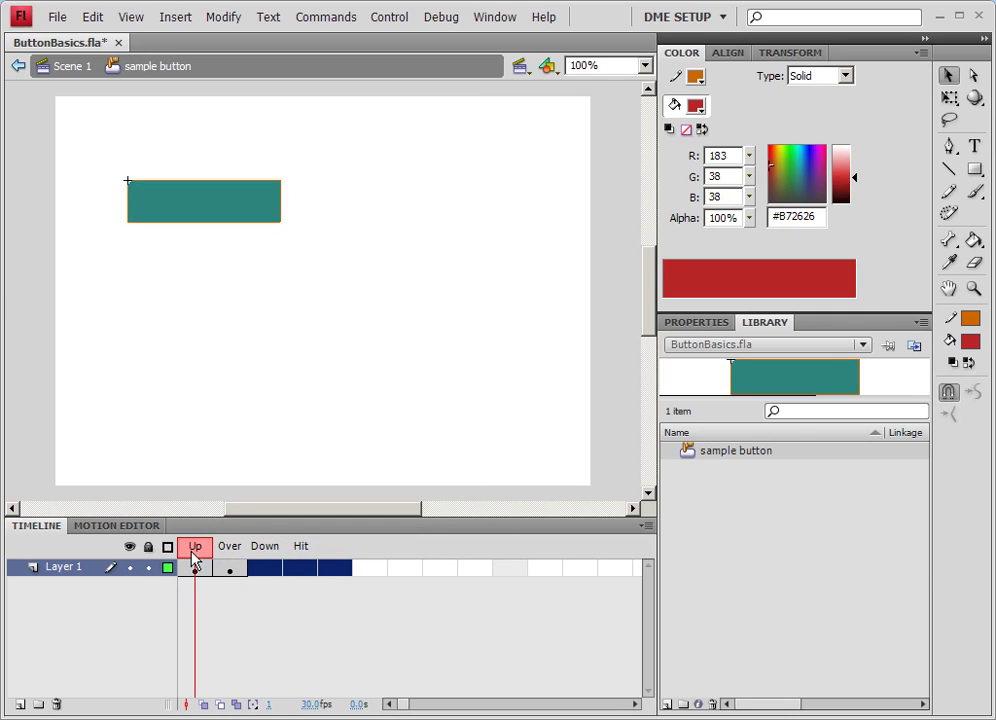
{"action": "left_click", "coordinate": [213, 622]}
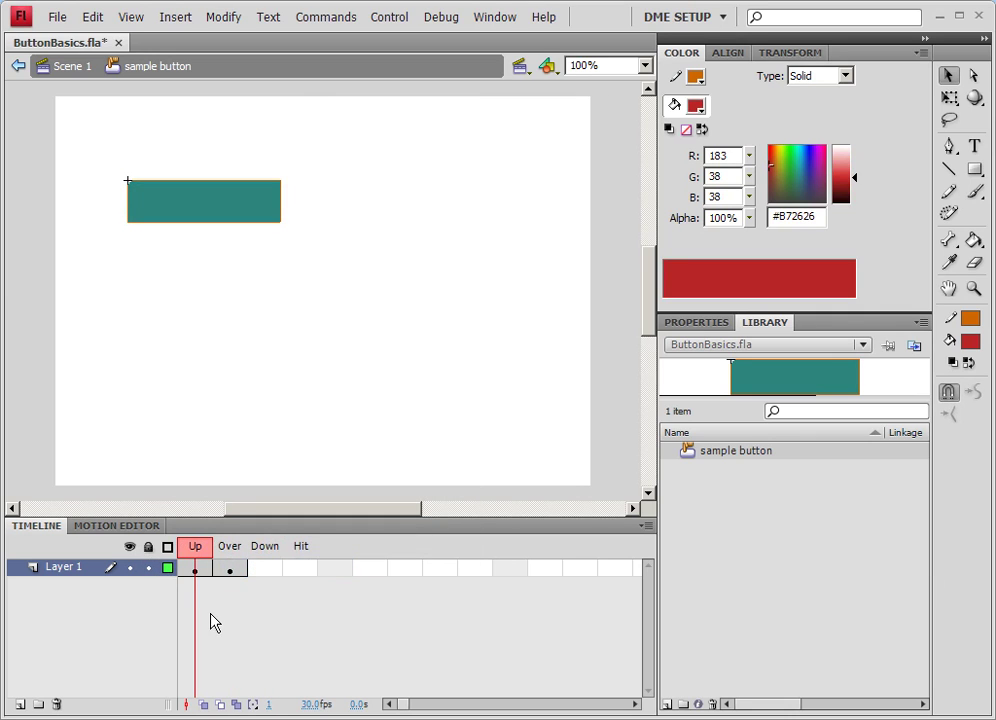
Step: Add a new layer above Layer 1 and create the text "sample btn" above the rectangle in the Up frame
{"action": "left_click", "coordinate": [19, 705]}
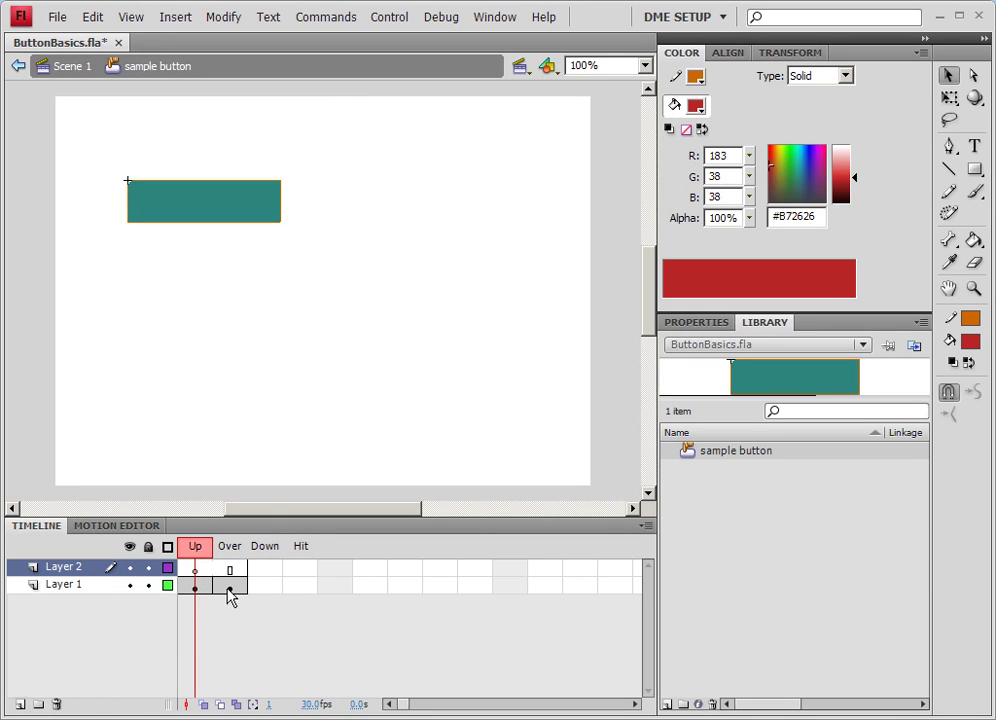
{"action": "left_click", "coordinate": [974, 146]}
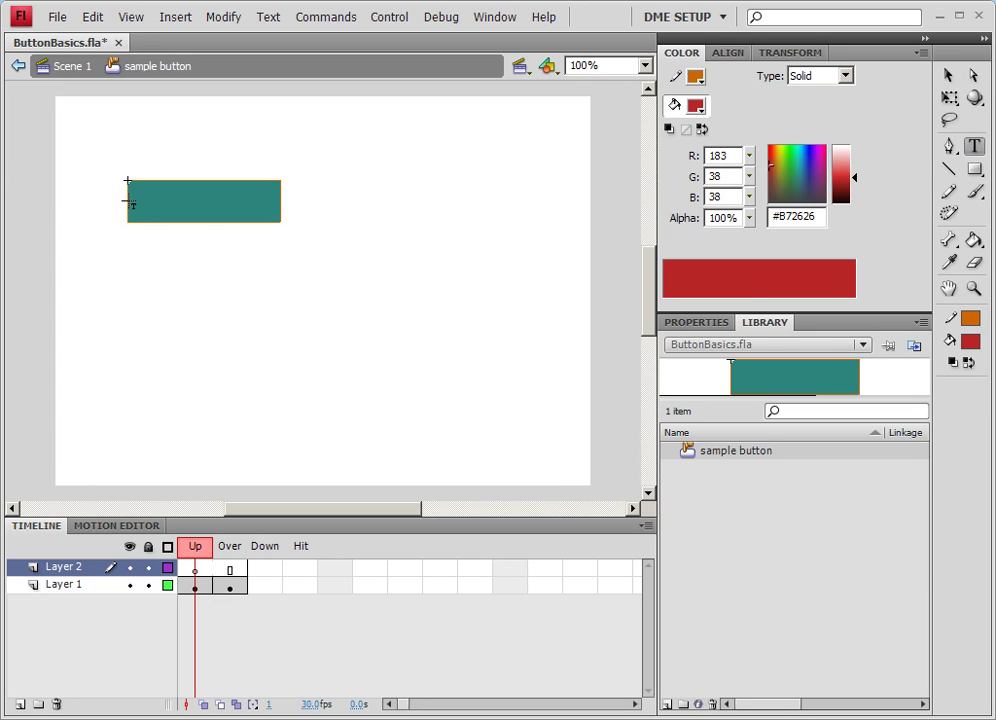
{"action": "left_click_drag", "start_coordinate": [124, 107], "coordinate": [250, 137]}
{"action": "type", "text": "sample b"}
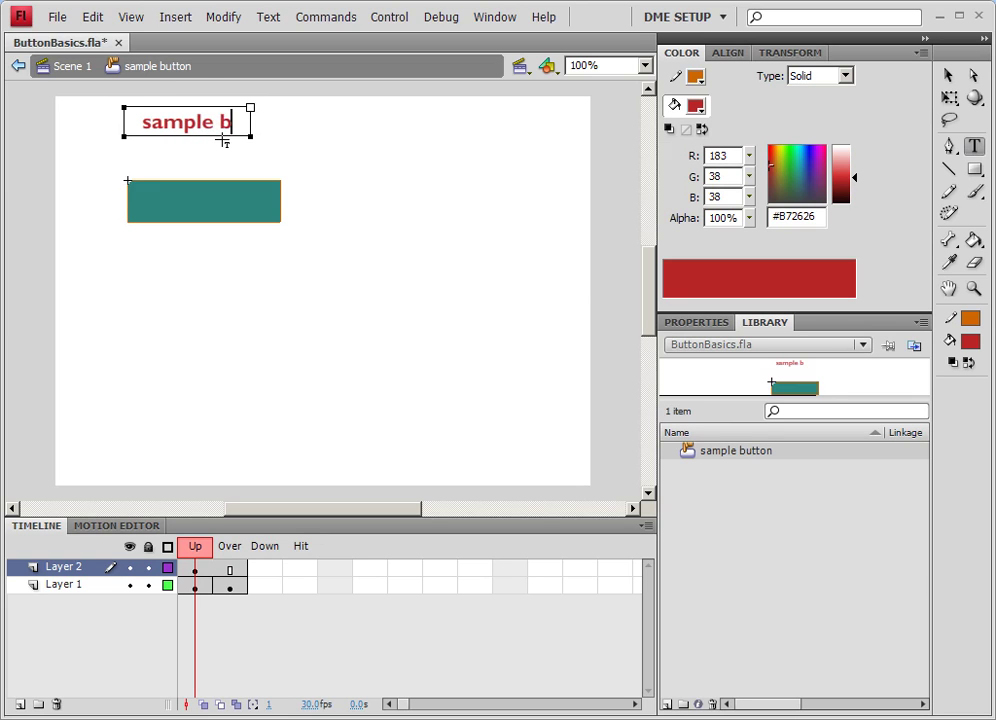
{"action": "type", "text": "tn"}
{"action": "left_click", "coordinate": [949, 75]}
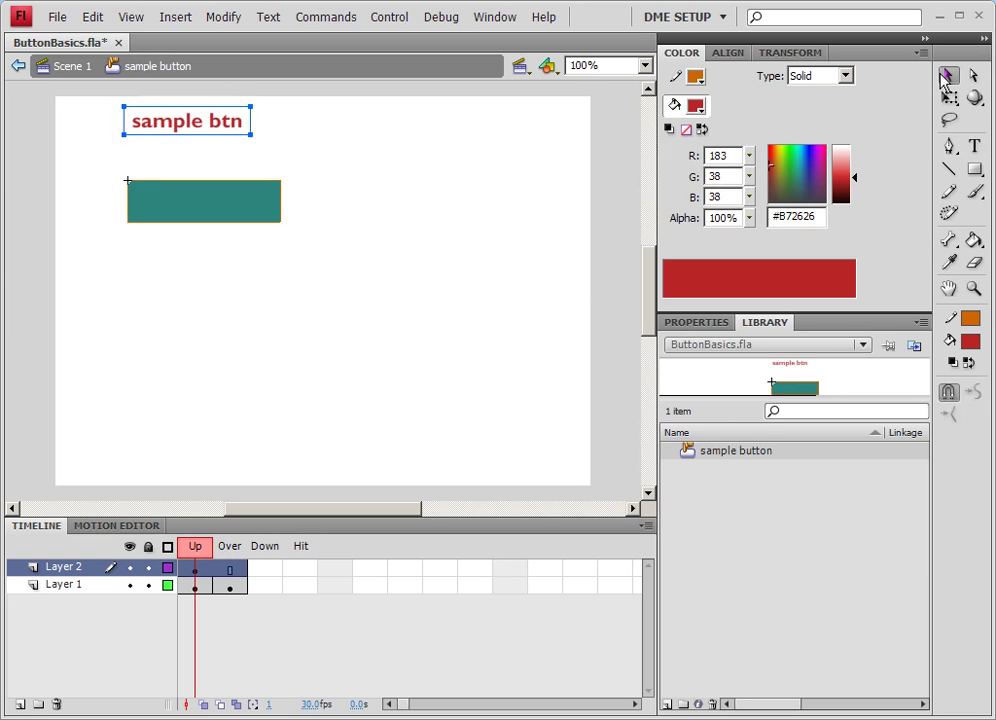
Step: Set the "sample btn" text colour to white (#FFFFFF) and move the text onto the teal rectangle
{"action": "left_click", "coordinate": [709, 326]}
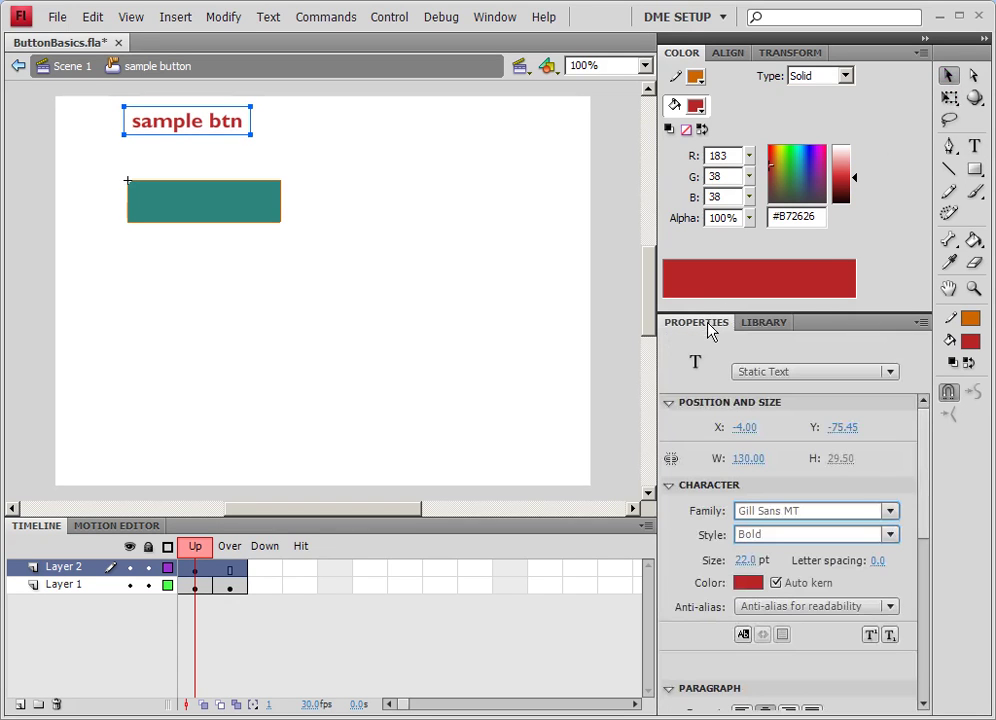
{"action": "scroll", "coordinate": [930, 527], "scroll_direction": "down", "scroll_amount": 2}
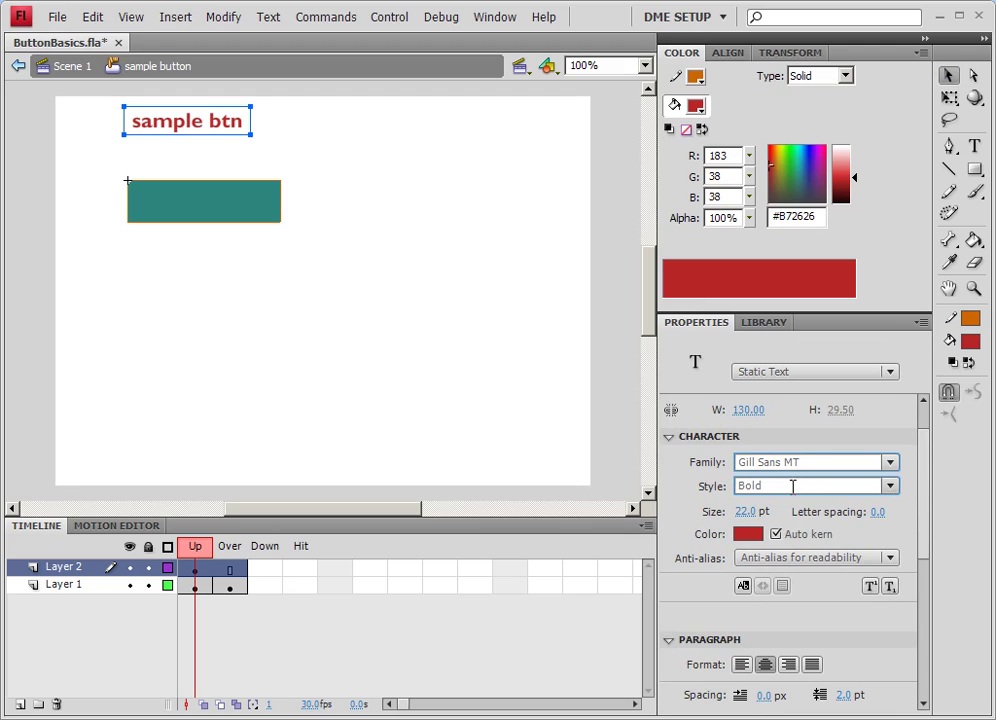
{"action": "left_click", "coordinate": [748, 534]}
{"action": "left_click", "coordinate": [711, 408]}
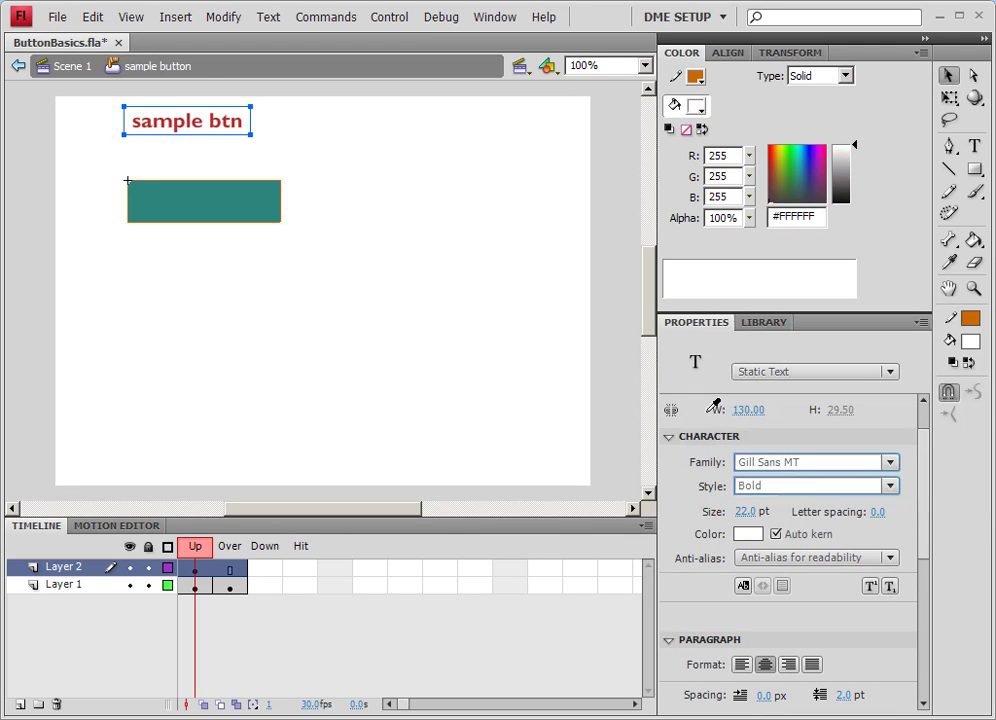
{"action": "left_click_drag", "start_coordinate": [181, 129], "coordinate": [185, 214]}
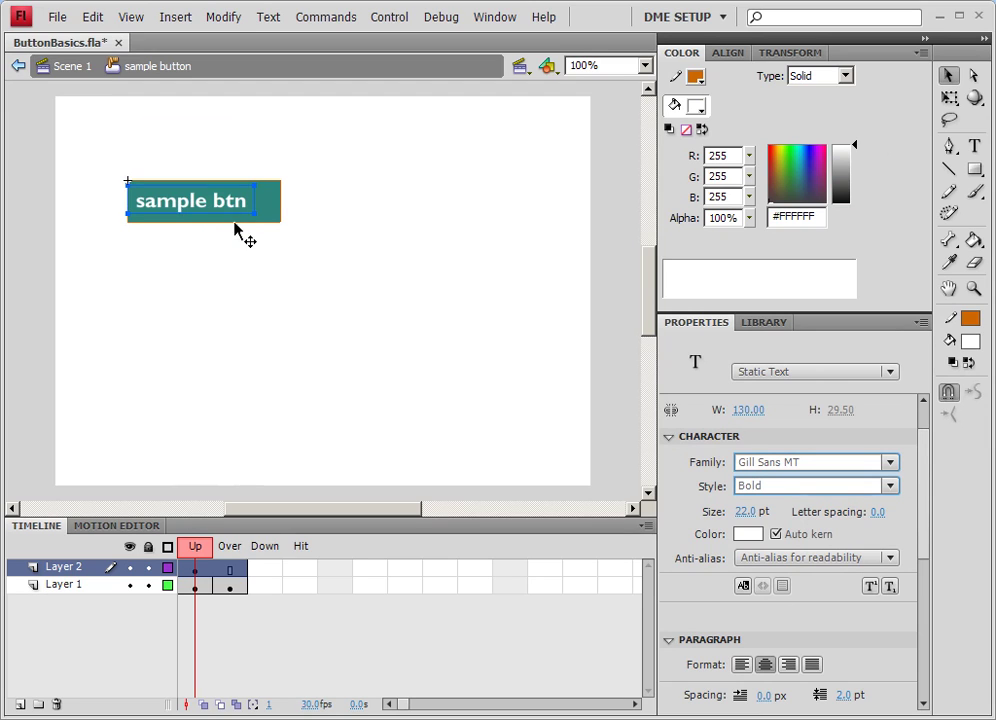
Step: Widen the text box to the rectangle's full width and centre the text within it
{"action": "left_click", "coordinate": [741, 664]}
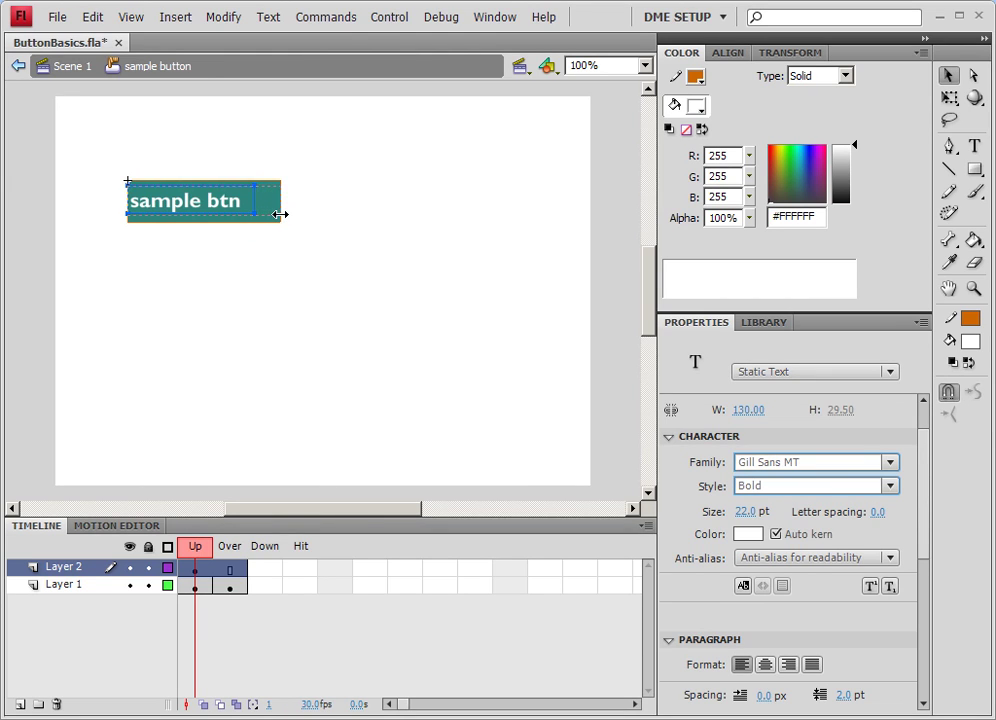
{"action": "left_click_drag", "start_coordinate": [281, 214], "coordinate": [281, 214]}
{"action": "left_click", "coordinate": [765, 668]}
{"action": "left_click", "coordinate": [336, 345]}
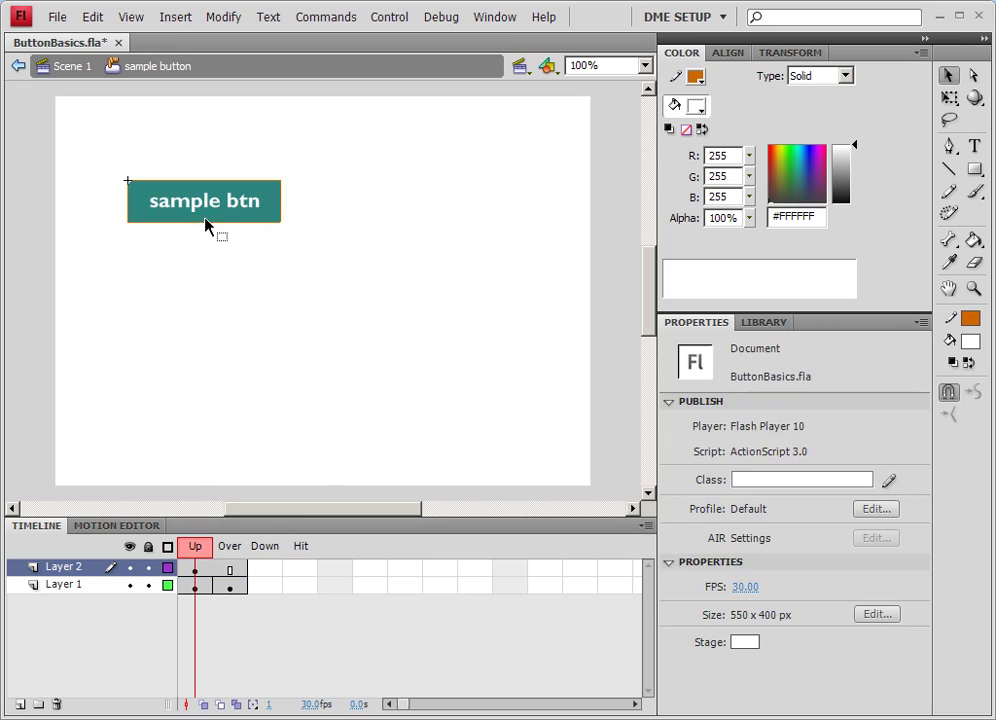
Step: Nudge the "sample btn" label up and down to centre it vertically on the rectangle
{"action": "left_click", "coordinate": [207, 215]}
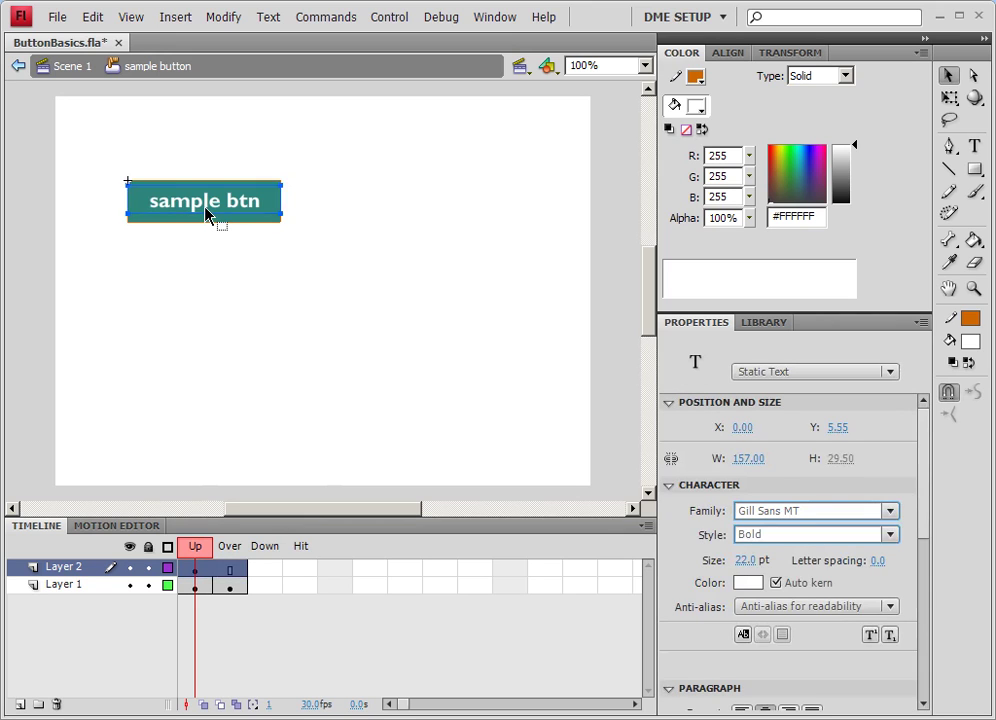
{"action": "key", "text": "Up"}
{"action": "key", "text": "Down"}
{"action": "key", "text": "Down"}
{"action": "key", "text": "Down"}
{"action": "key", "text": "Up"}
{"action": "left_click", "coordinate": [229, 247]}
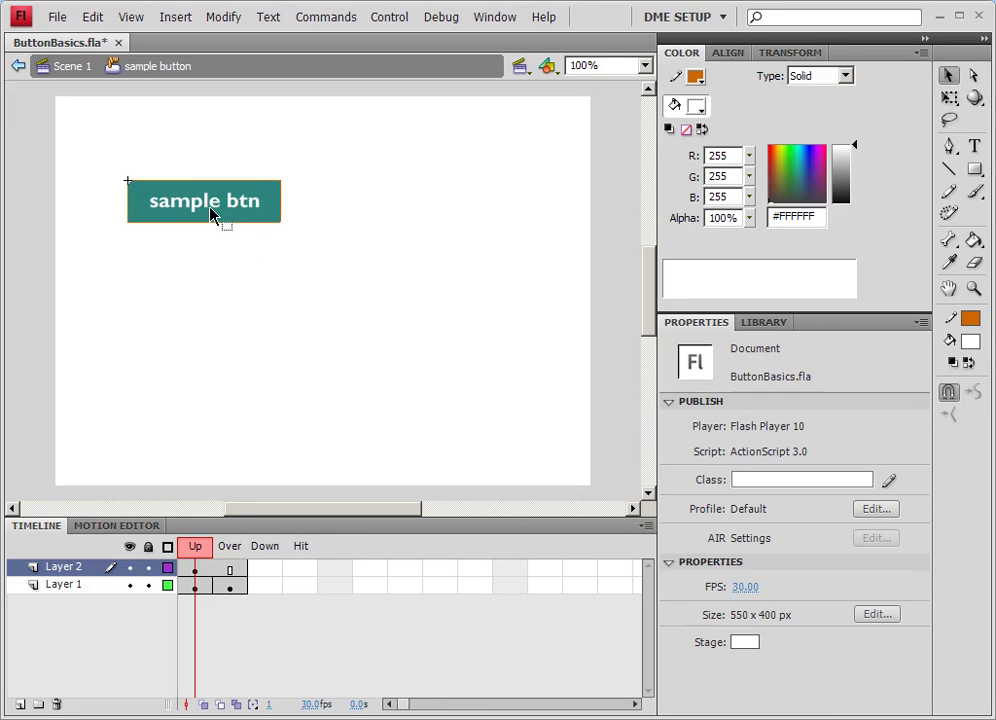
Step: Compare the labelled button's appearance between the Up and Over frames
{"action": "left_click", "coordinate": [225, 564]}
{"action": "left_click", "coordinate": [195, 557]}
{"action": "left_click", "coordinate": [238, 552]}
{"action": "left_click", "coordinate": [207, 549]}
{"action": "left_click", "coordinate": [224, 549]}
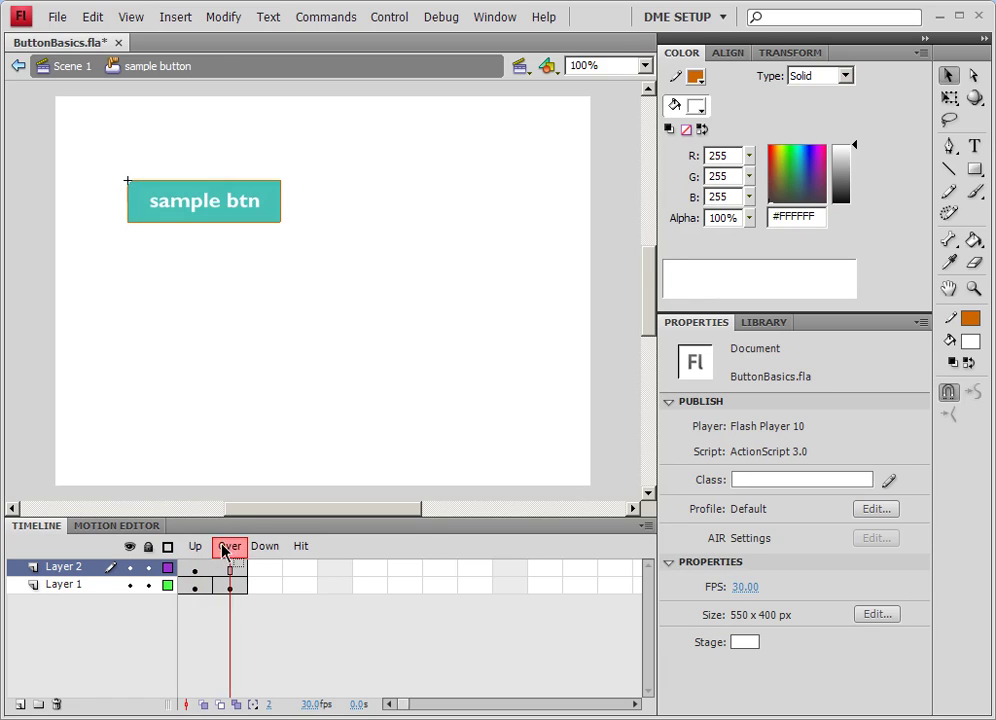
{"action": "left_click", "coordinate": [197, 548]}
{"action": "left_click", "coordinate": [236, 548]}
{"action": "left_click", "coordinate": [196, 548]}
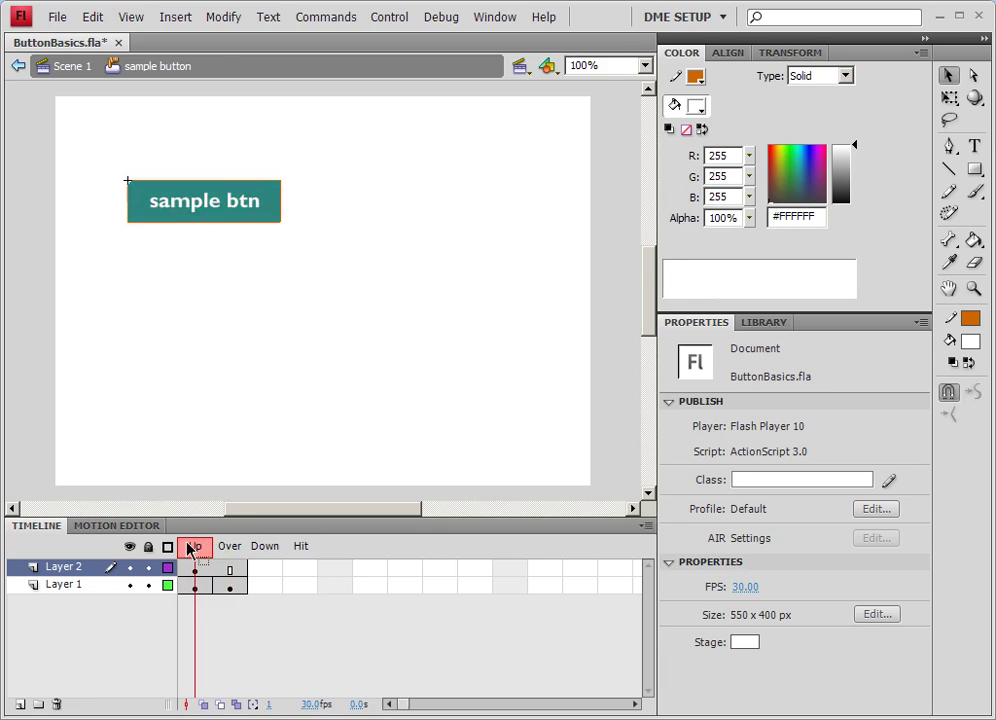
Step: Return to Scene 1, move the button instance to about X 58, Y 60, and test it in the movie preview
{"action": "left_click", "coordinate": [70, 67]}
{"action": "left_click_drag", "start_coordinate": [256, 214], "coordinate": [242, 187]}
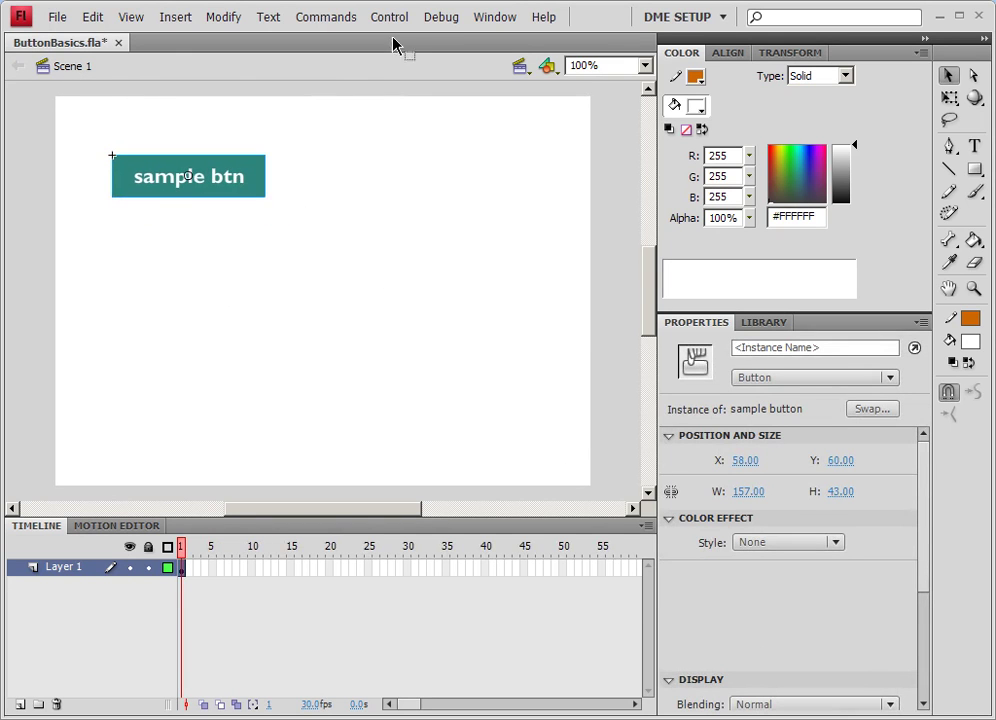
{"action": "left_click", "coordinate": [398, 18]}
{"action": "left_click", "coordinate": [405, 139]}
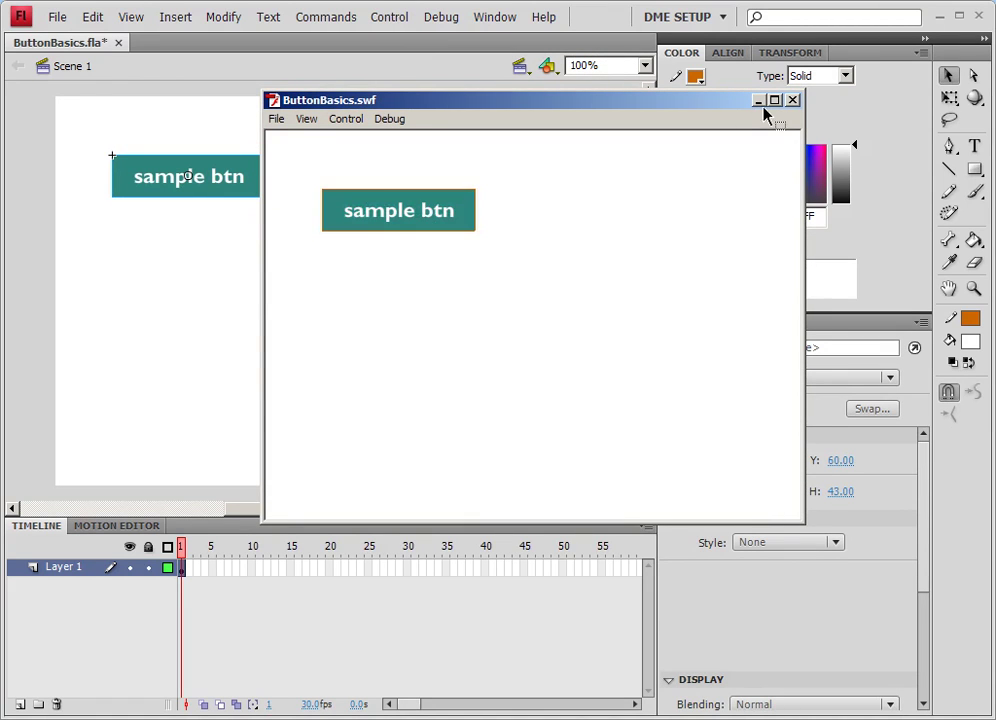
{"action": "left_click", "coordinate": [791, 101]}
Step: Move the button instance to about X 39, Y 49 and save the document
{"action": "left_click_drag", "start_coordinate": [207, 190], "coordinate": [196, 183]}
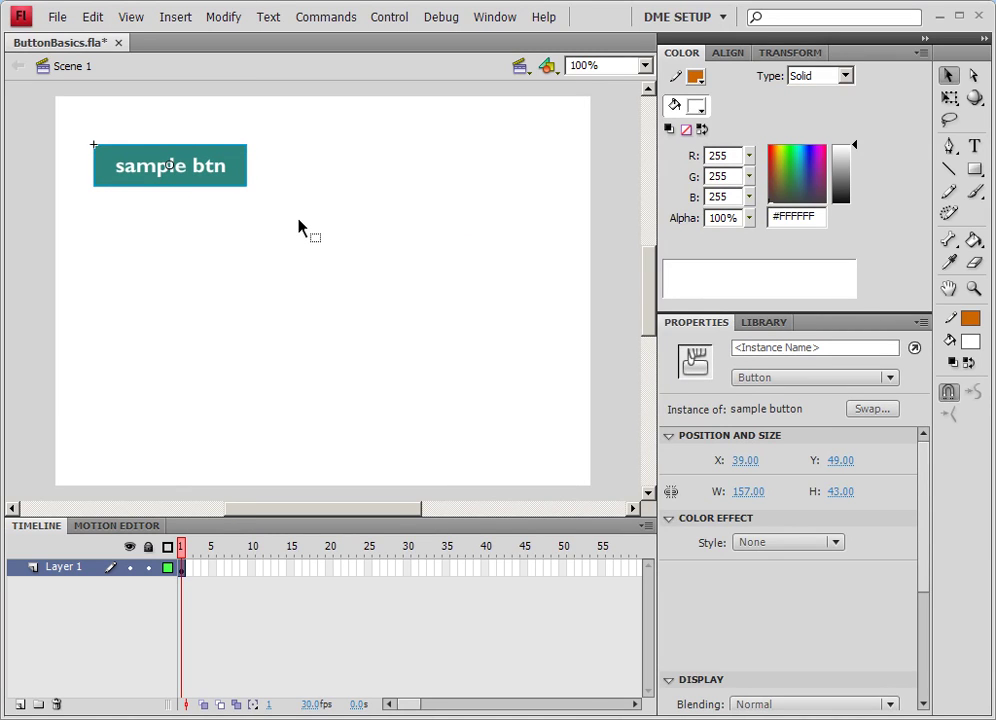
{"action": "key", "text": "ctrl+s"}
Step: Switch to the web browser, review the Creating Buttons in Flash instructions, and return to Flash
{"action": "key", "text": "alt+Tab"}
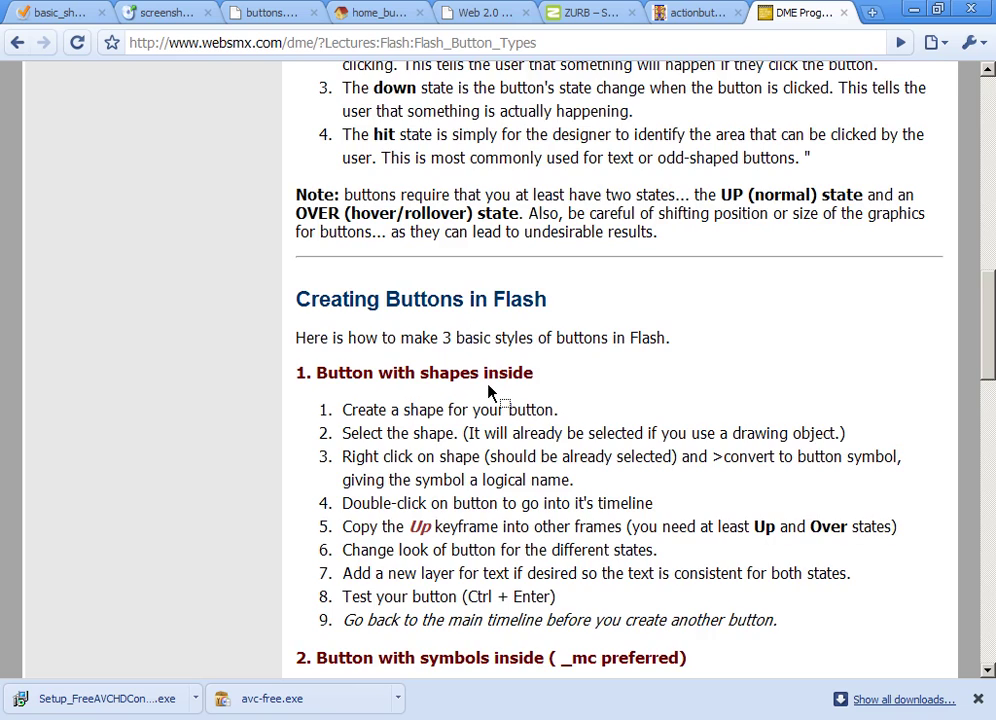
{"action": "scroll", "coordinate": [489, 391], "scroll_direction": "down", "scroll_amount": 2}
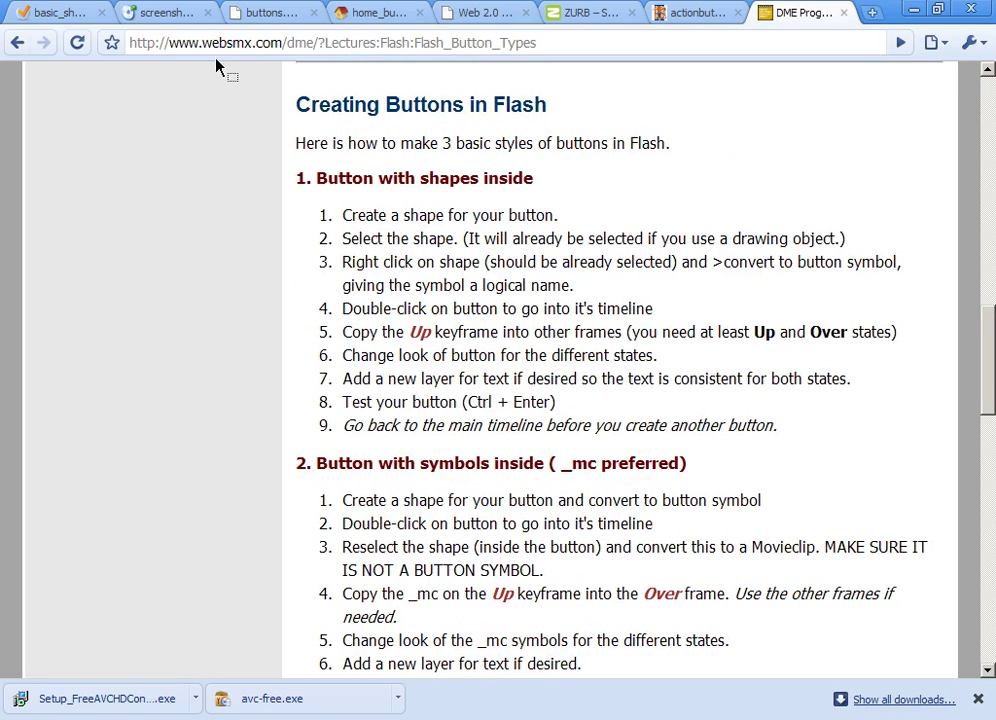
{"action": "key", "text": "alt+Tab"}
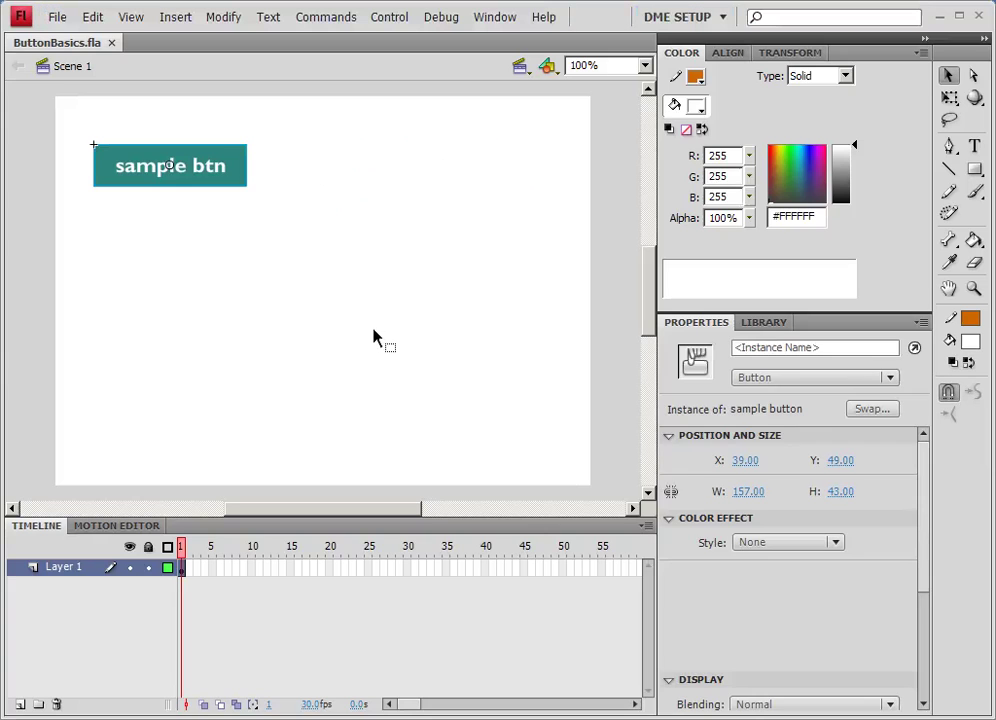